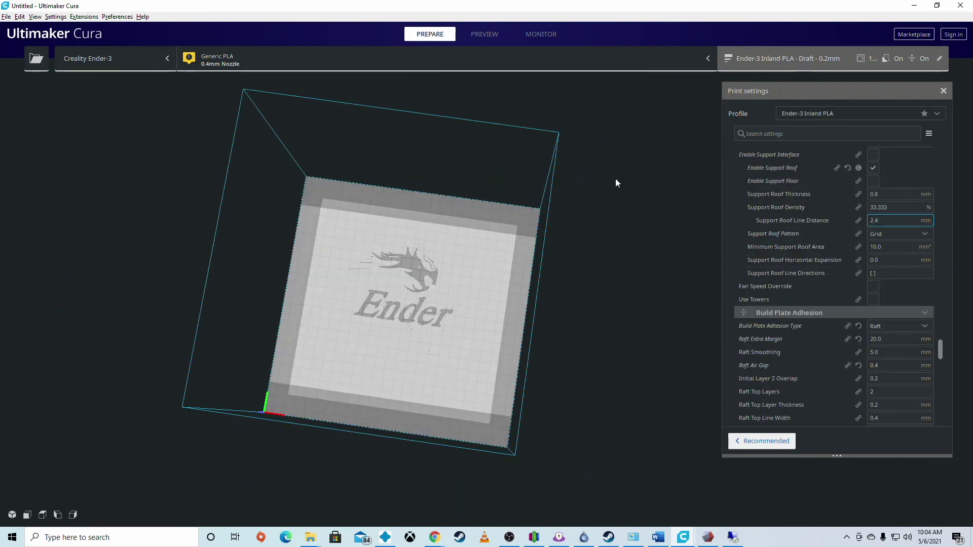
Load Venator_rear_section_left.stl onto the empty build plate.
right_drag(567, 263, 610, 252)
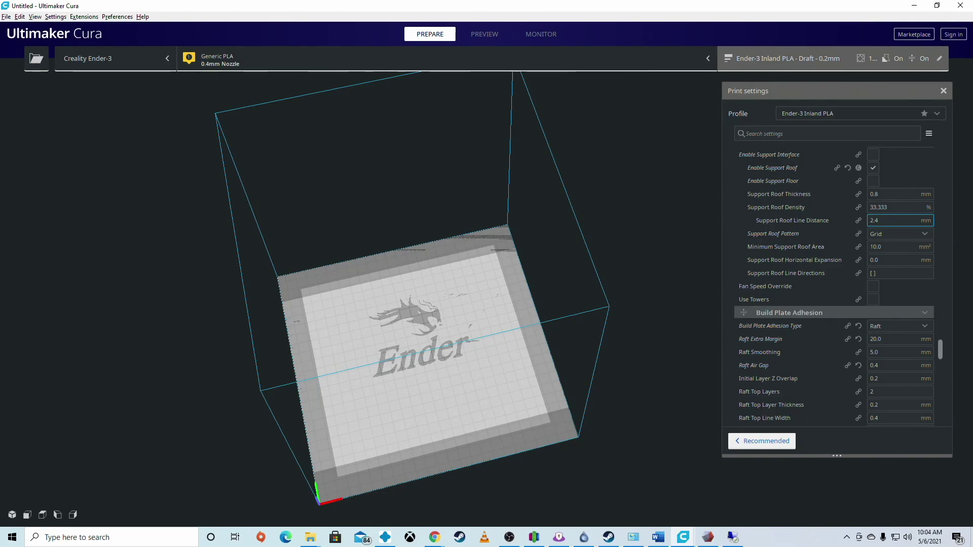
drag(674, 104, 516, 294)
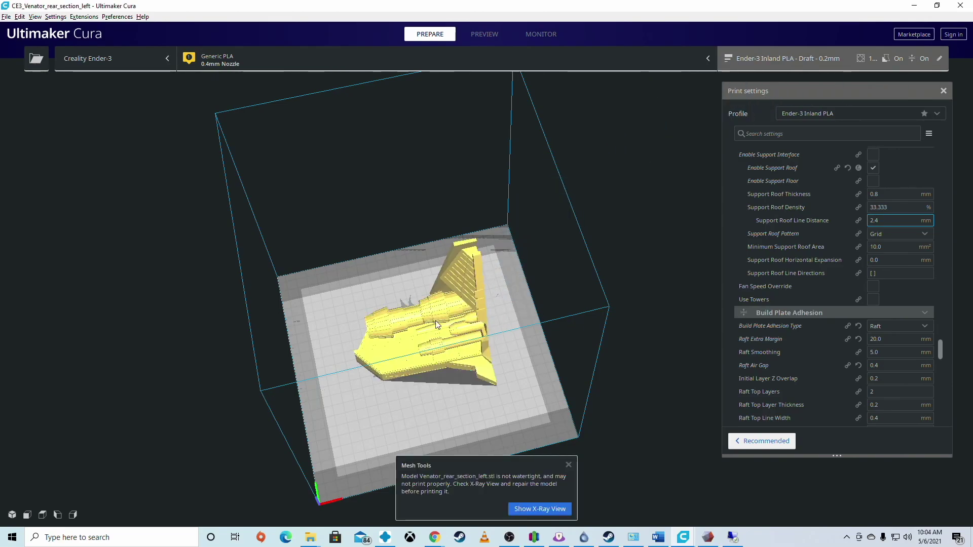
Examine the engine nozzles and the overall shape of the left rear section from close up and from a distance.
scroll(438, 325, up, 10)
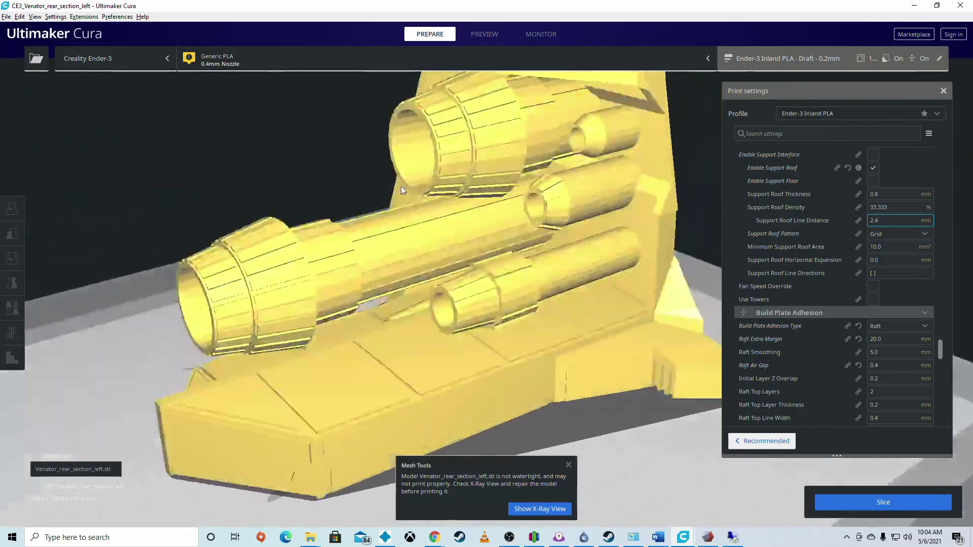
right_drag(401, 187, 303, 180)
right_click(595, 156)
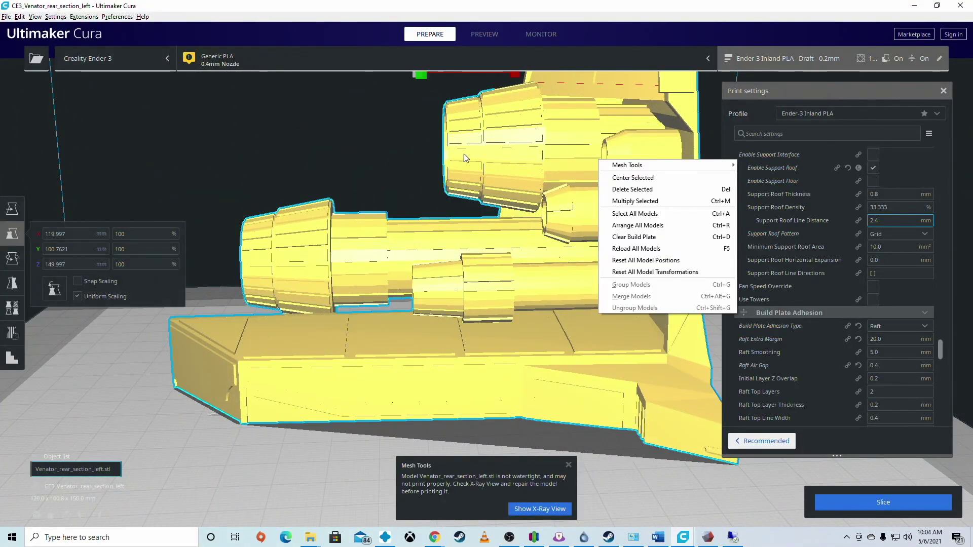
click(433, 144)
scroll(441, 157, down, 5)
scroll(454, 168, up, 5)
right_drag(455, 168, 445, 204)
scroll(445, 203, down, 6)
scroll(439, 185, down, 3)
Rotate the left rear section so that its engine nozzles point straight up from the build plate.
click(470, 134)
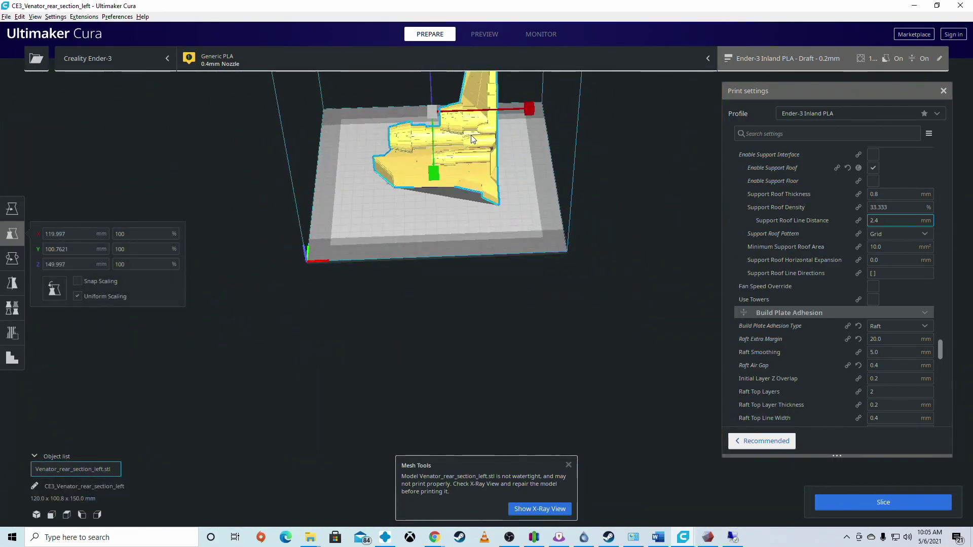
key(r)
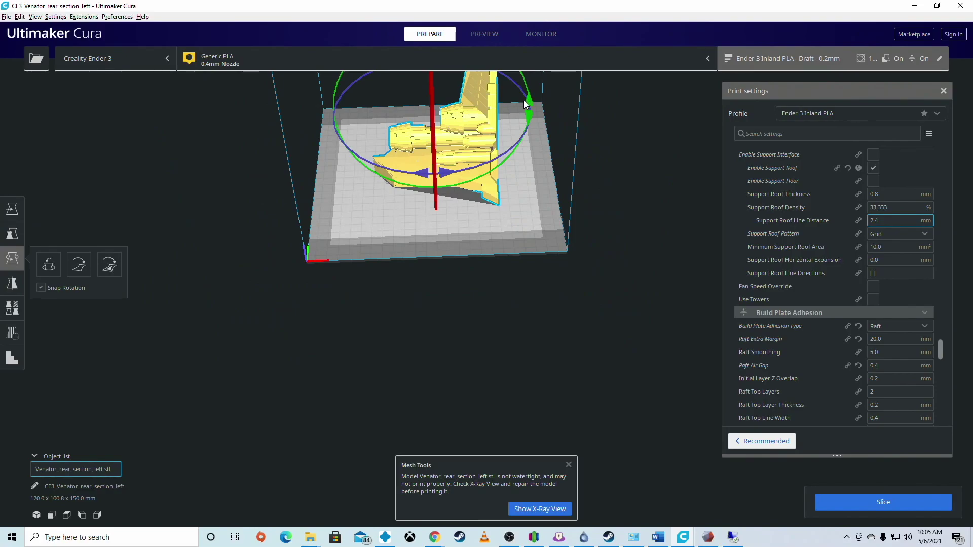
scroll(523, 101, up, 5)
mouse_move(344, 187)
mouse_down()
mouse_move(405, 198)
mouse_move(316, 218)
mouse_move(348, 205)
mouse_up()
right_drag(506, 264, 279, 211)
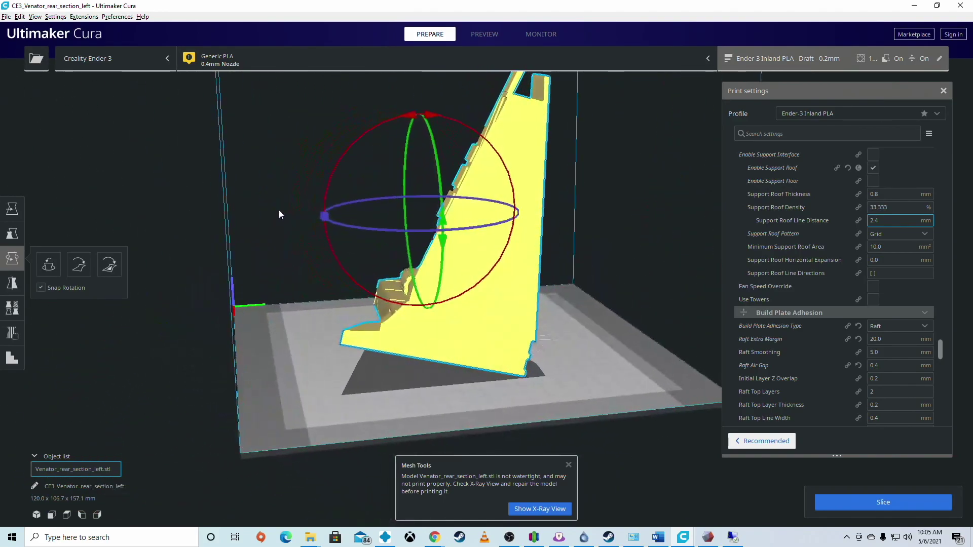
drag(361, 131, 462, 333)
right_drag(387, 256, 556, 295)
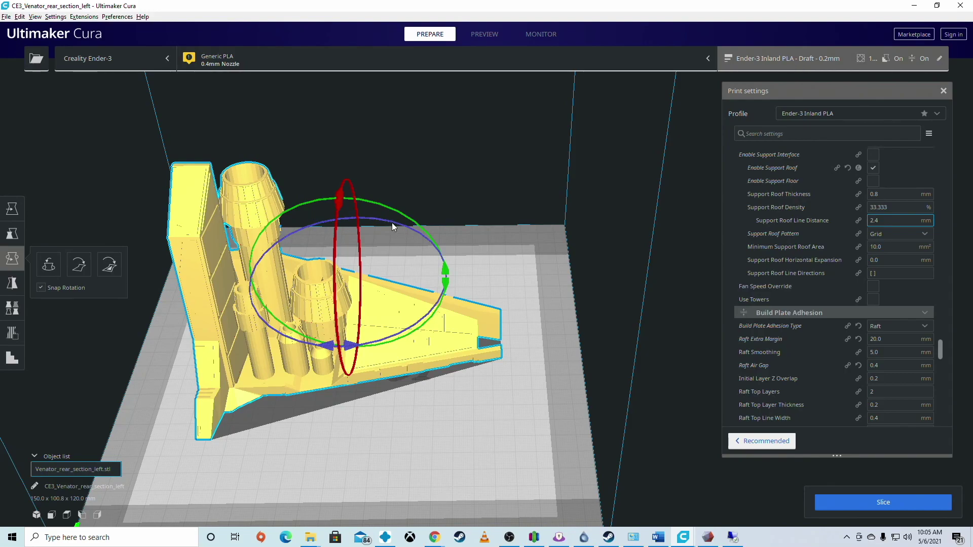
Clear the build plate and load Venator_mid_section_3_left.stl.
right_click(415, 323)
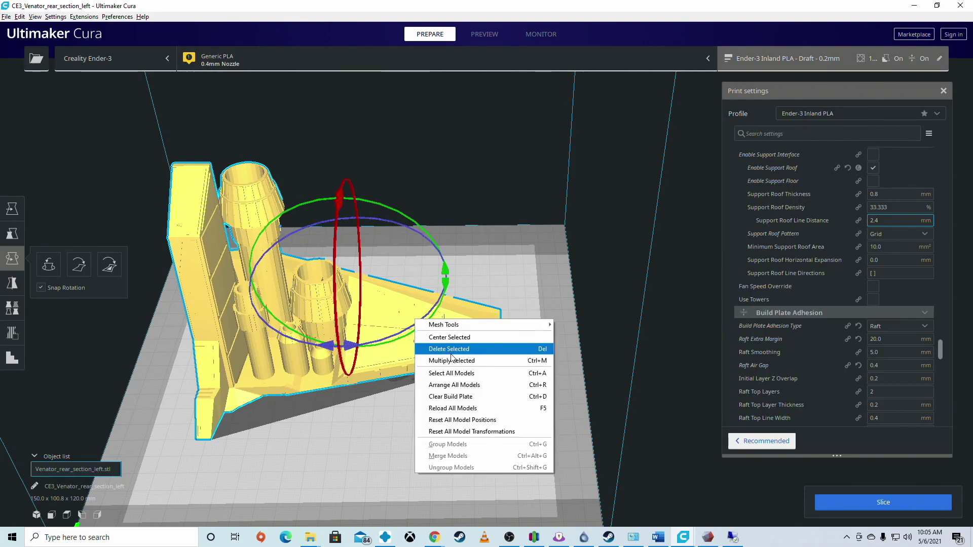
click(472, 400)
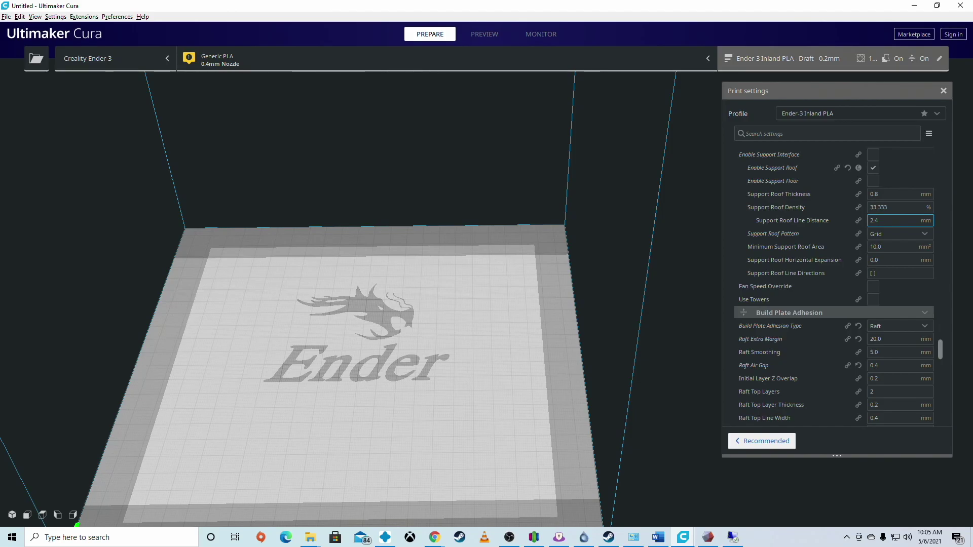
drag(737, 96, 385, 365)
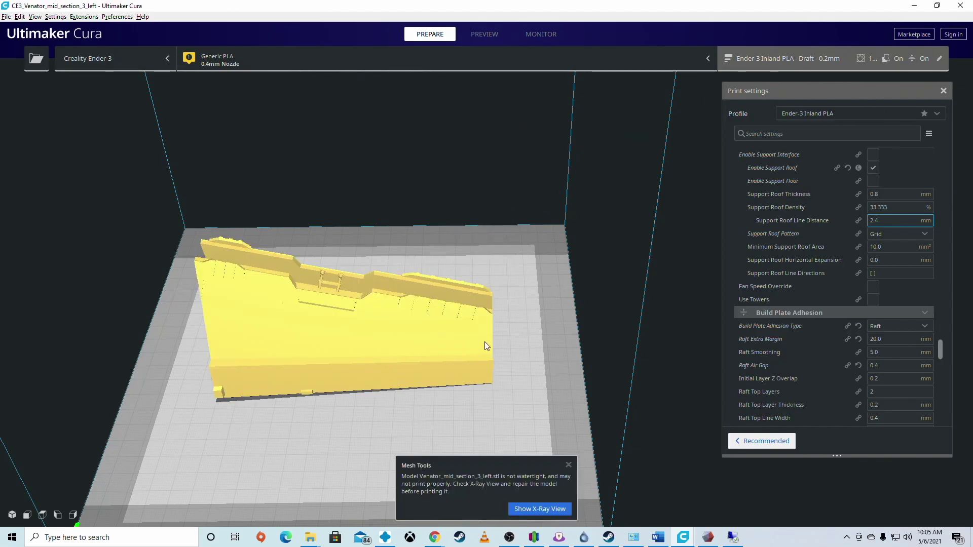
Inspect the outer walls and the recessed channel of the left mid section 3 model from several angles.
right_drag(505, 278, 456, 269)
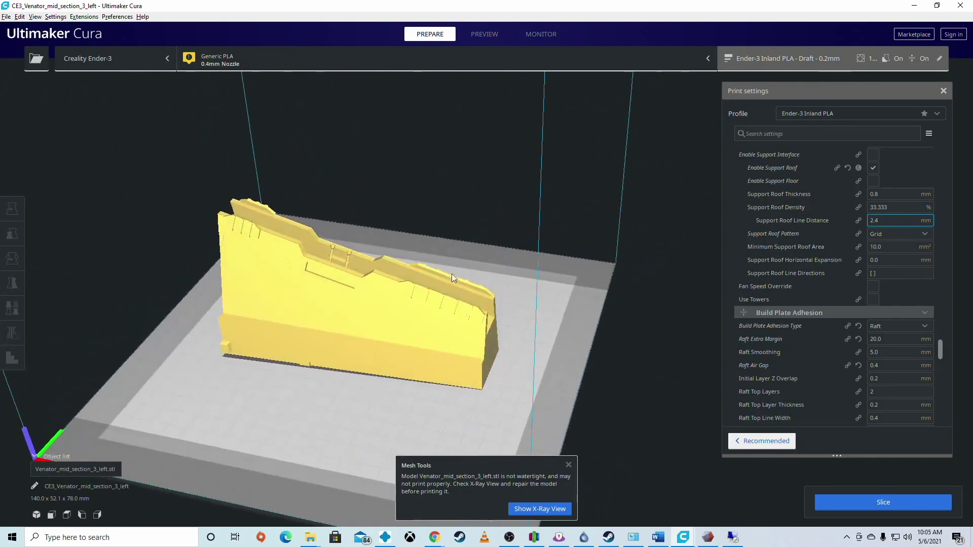
scroll(369, 303, up, 10)
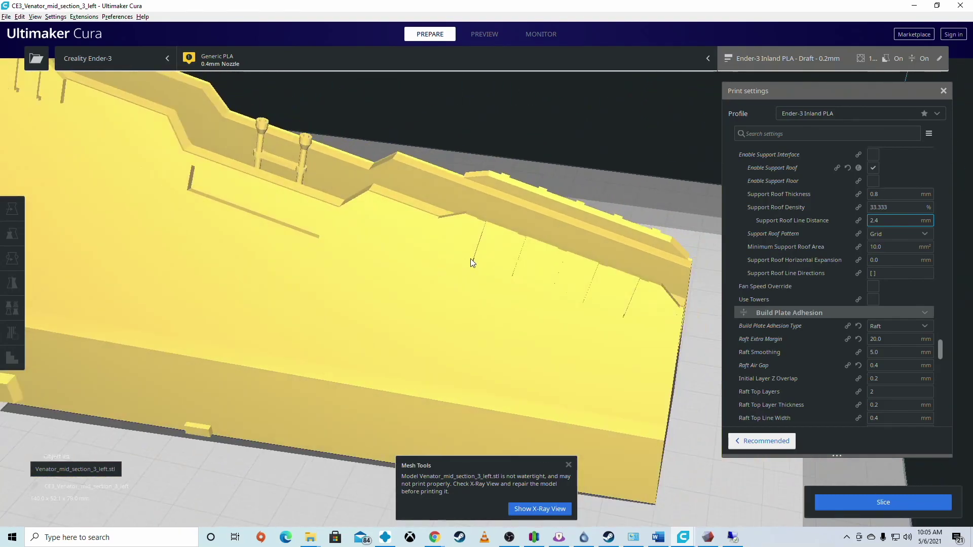
right_drag(471, 262, 307, 258)
right_drag(547, 118, 579, 265)
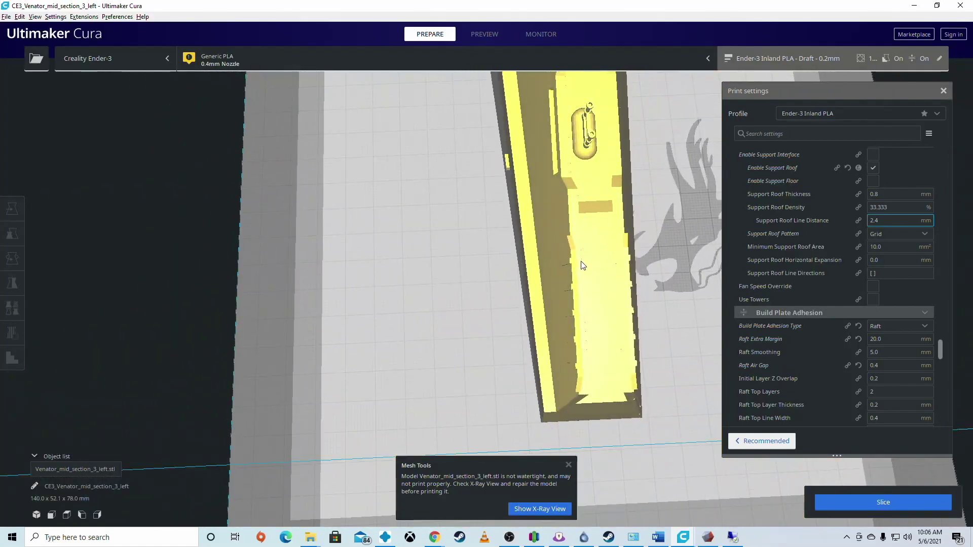
click(581, 266)
right_drag(486, 262, 510, 299)
Clear the build plate and load Venator_Mid_section_1.stl.
right_click(510, 299)
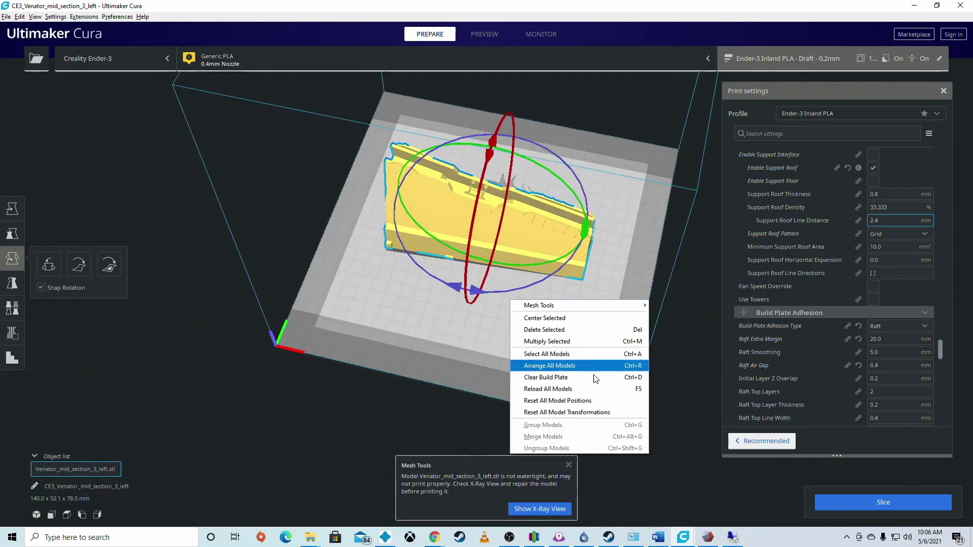
click(579, 383)
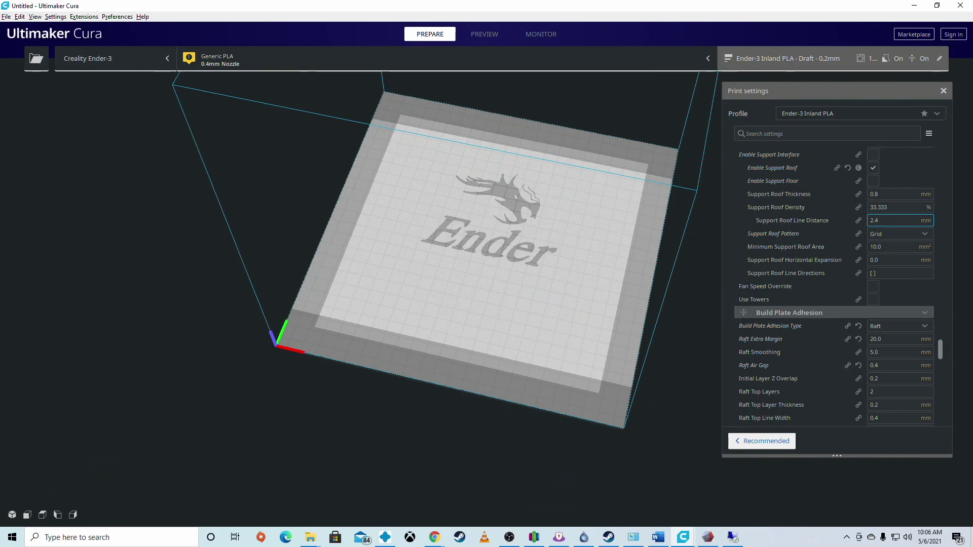
drag(563, 23, 505, 222)
Set the Raft Extra Margin to 5 mm to free up more printable area around mid section 1.
right_drag(657, 177, 588, 114)
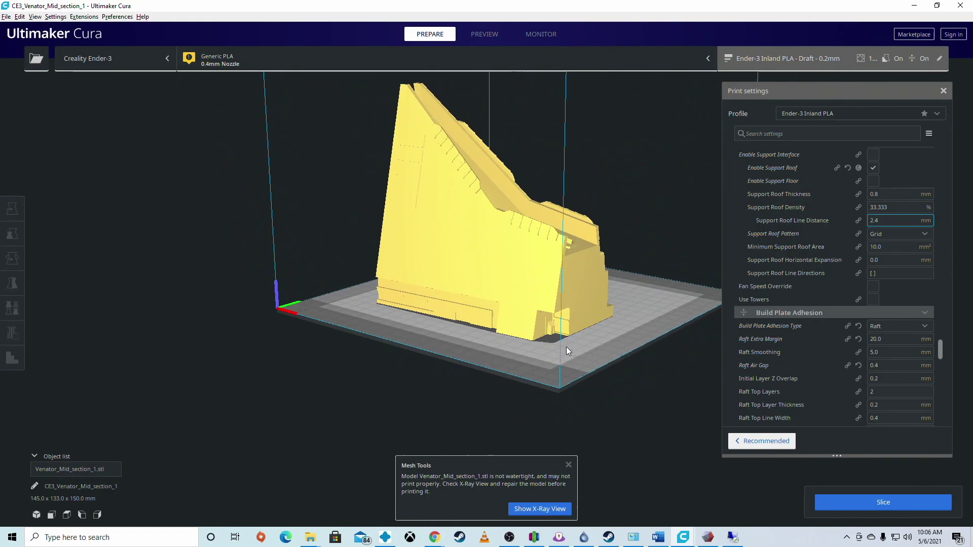
right_drag(611, 224, 464, 259)
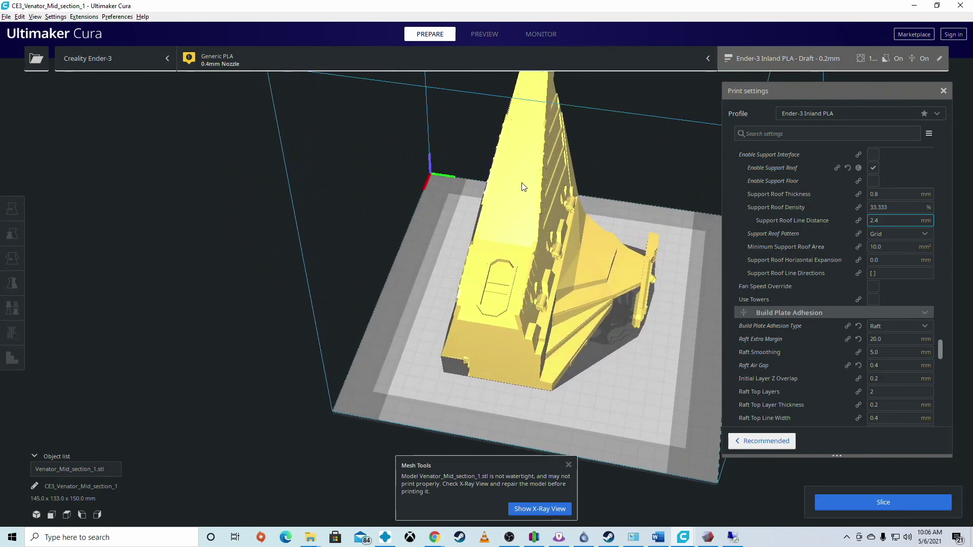
right_drag(523, 182, 590, 261)
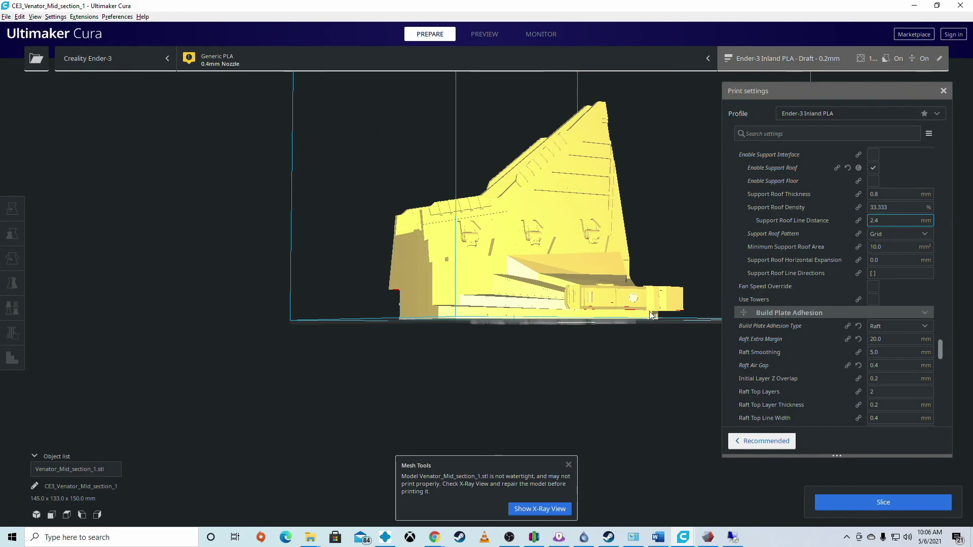
right_drag(651, 194, 430, 247)
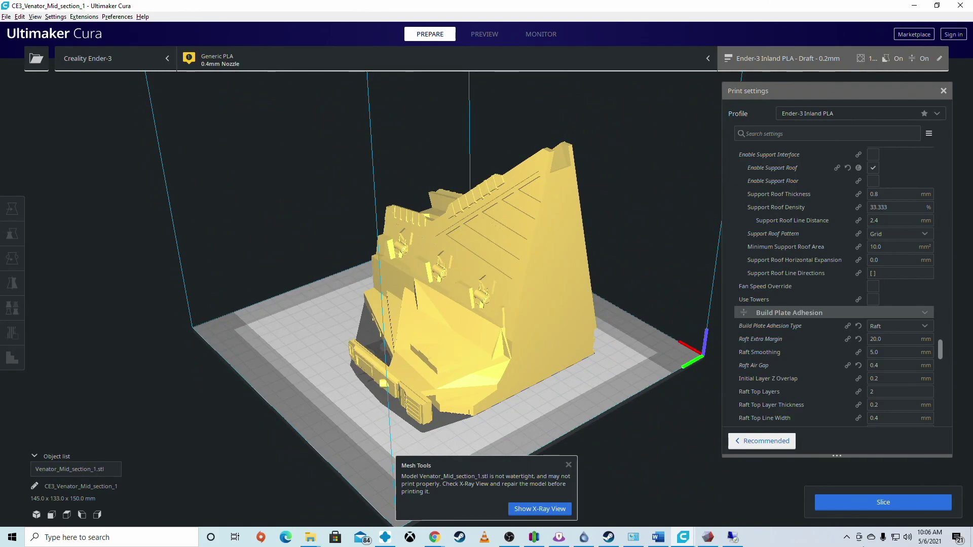
click(870, 351)
double_click(887, 339)
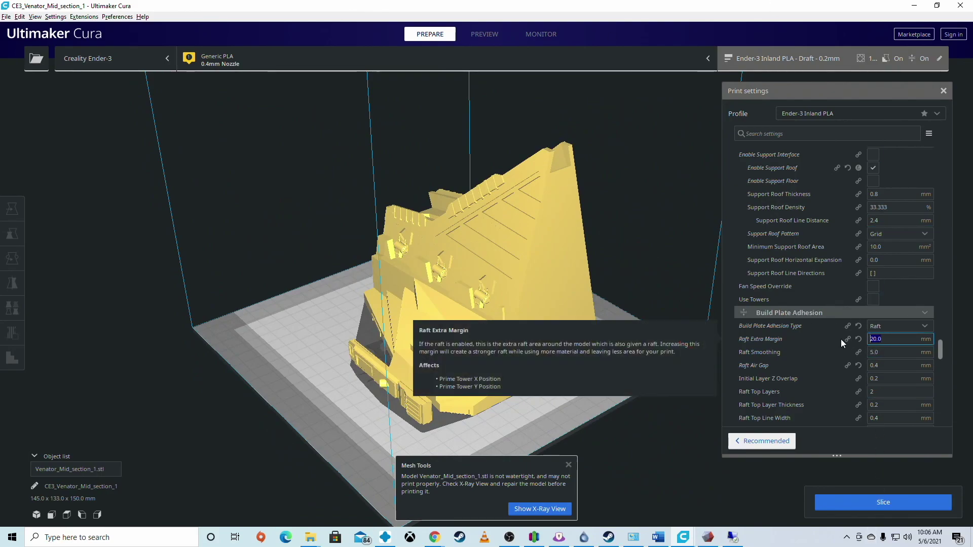
text(5)
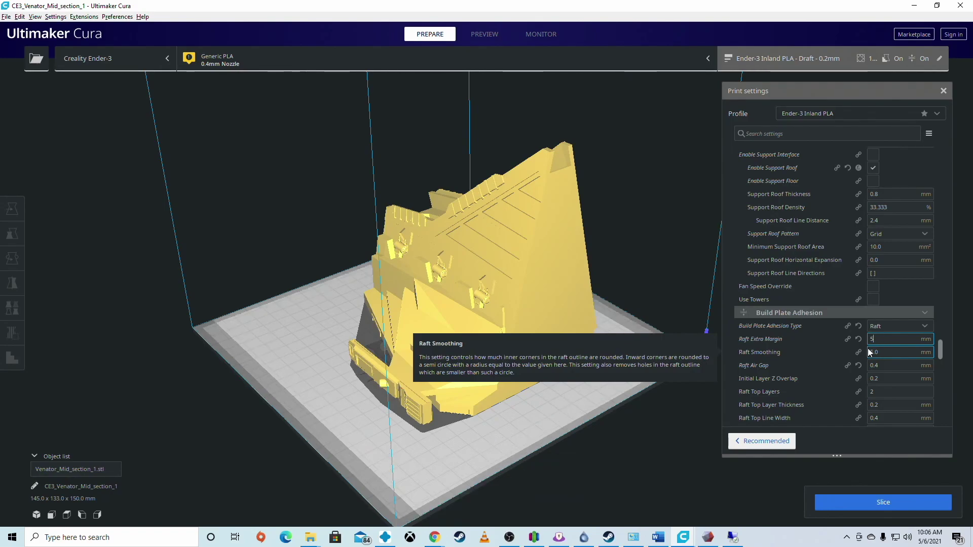
click(658, 311)
Examine the overhanging front part and the small surface details on the sloped side of mid section 1.
right_drag(464, 330, 284, 320)
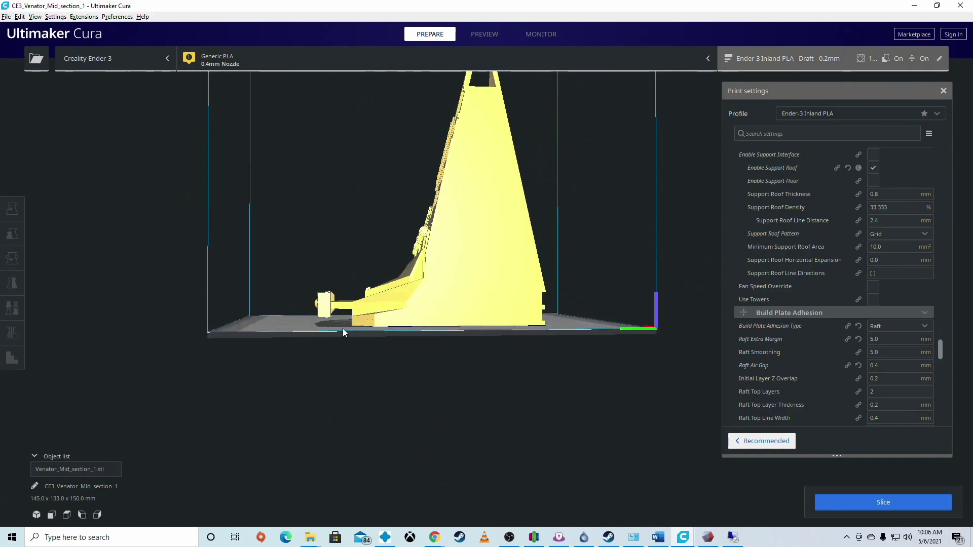
right_drag(387, 289, 561, 315)
scroll(560, 315, up, 6)
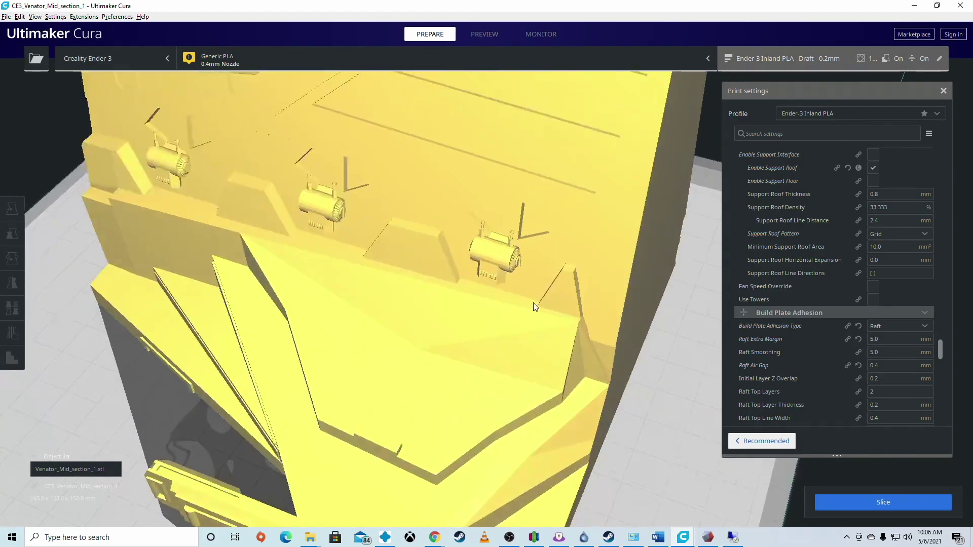
scroll(476, 256, up, 5)
mouse_move(468, 210)
right_down()
mouse_move(449, 197)
mouse_move(471, 207)
right_up()
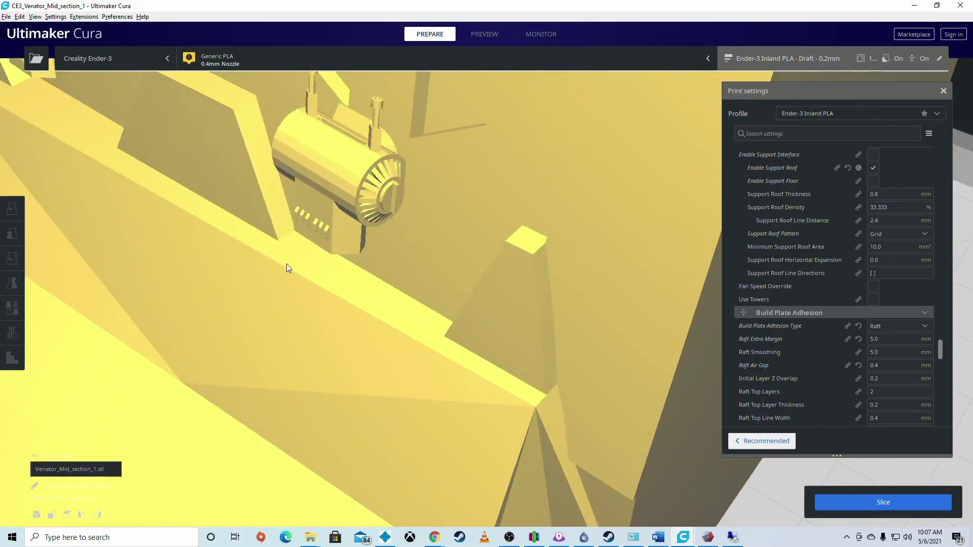
scroll(388, 248, down, 10)
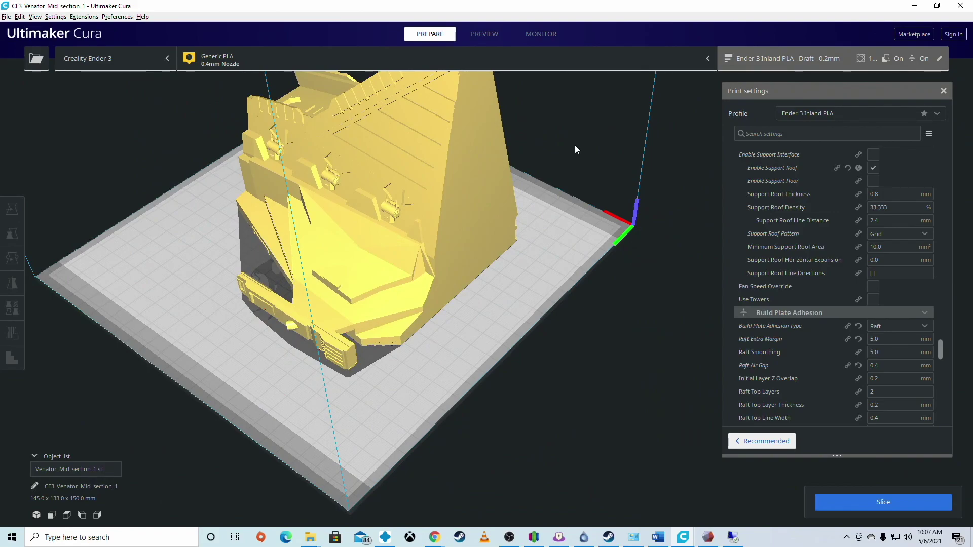
scroll(433, 124, down, 3)
scroll(422, 135, up, 5)
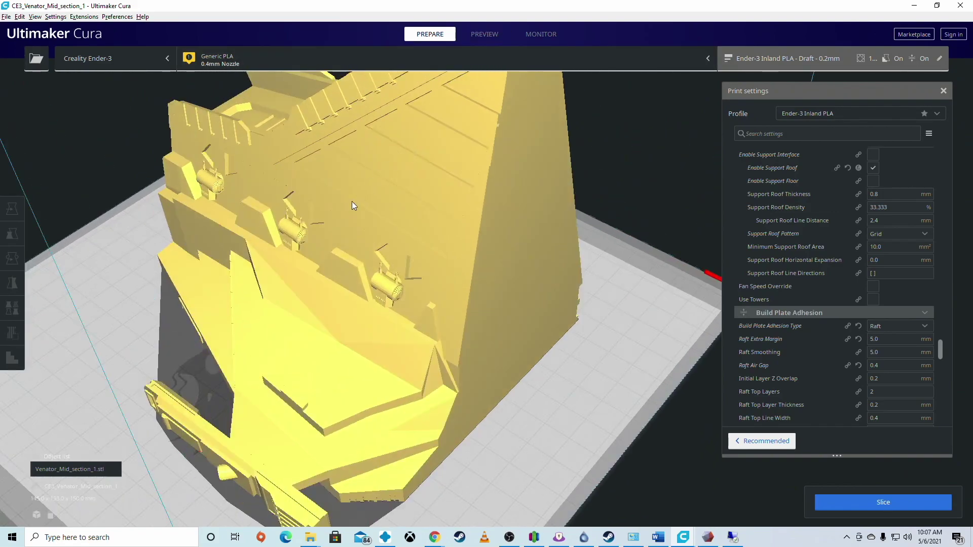
Clear the build plate and load venator_full.stl.
right_click(352, 202)
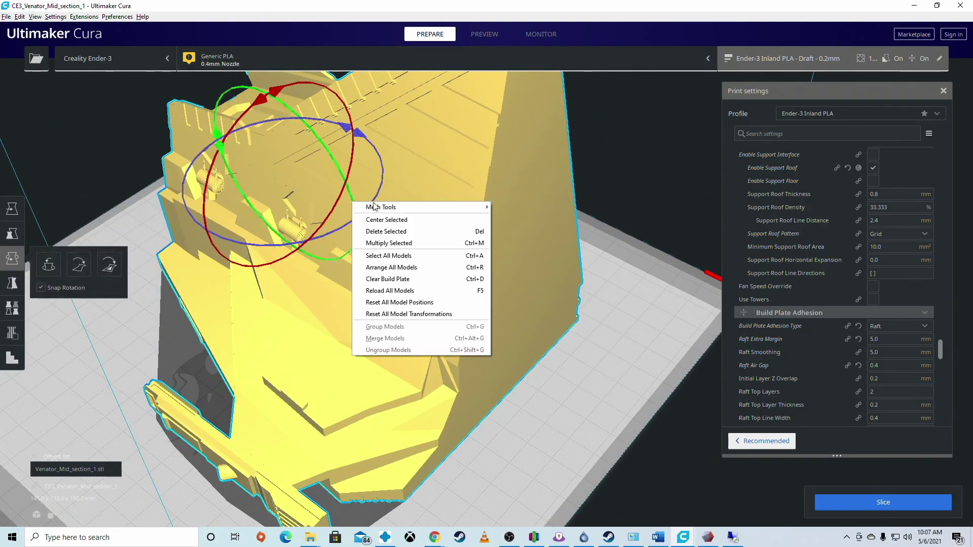
click(405, 280)
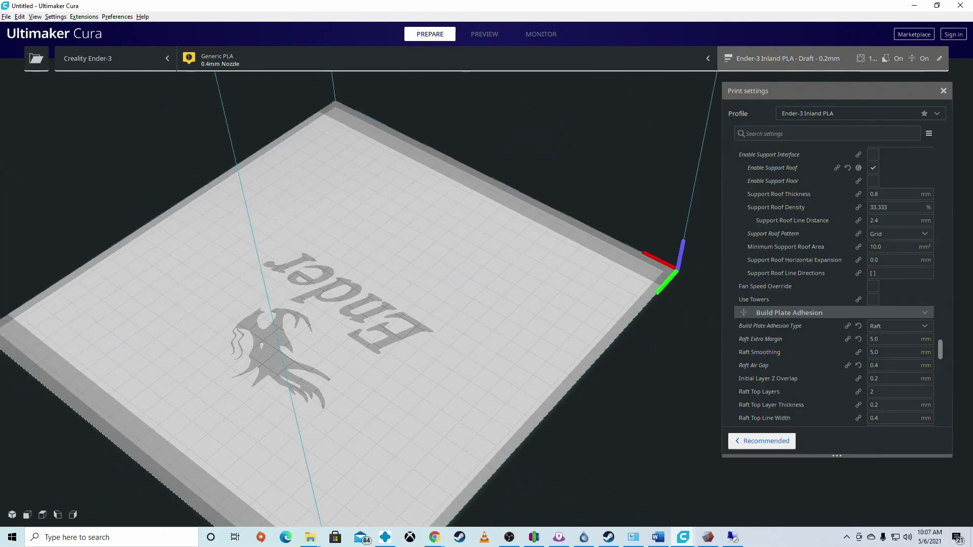
drag(532, 139, 377, 232)
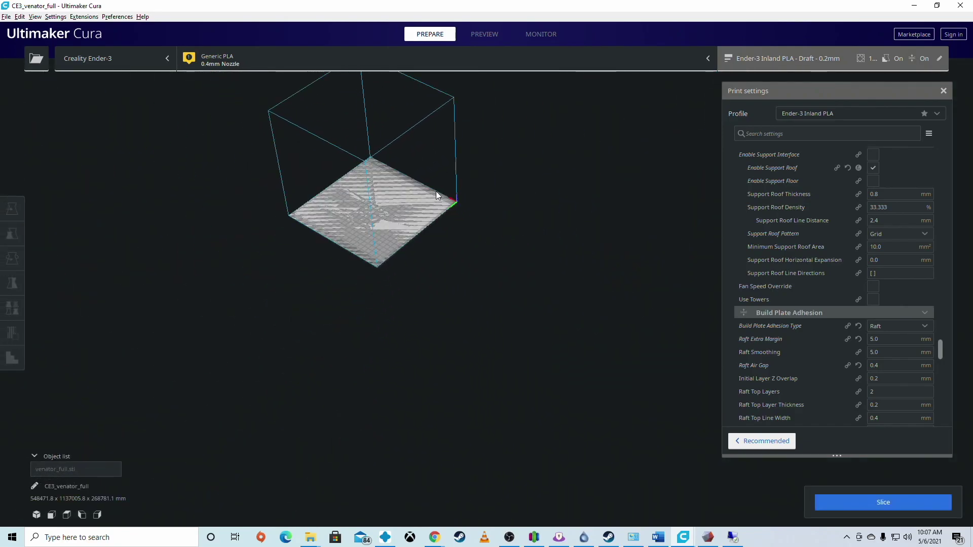
Scale the venator_full model uniformly to 20%.
click(50, 469)
click(16, 236)
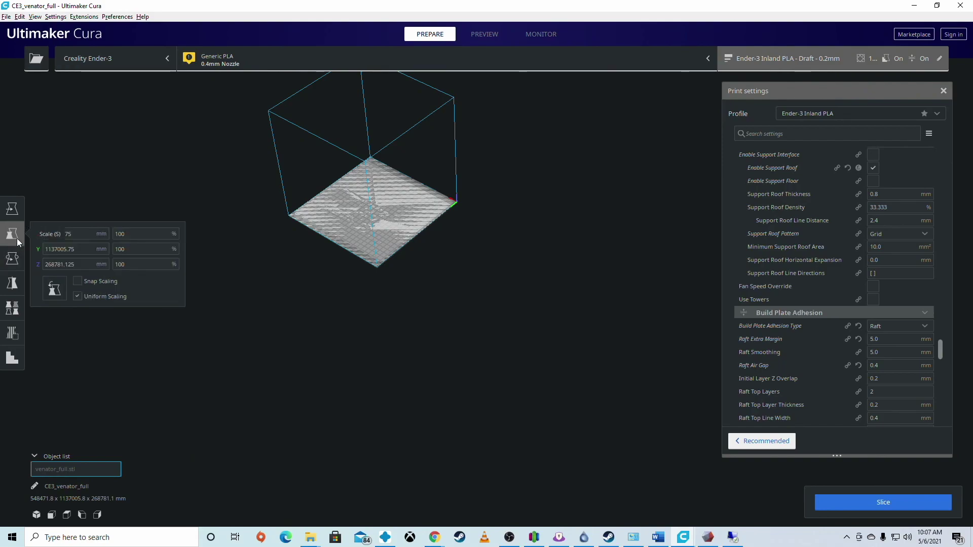
drag(159, 233, 102, 233)
text(20)
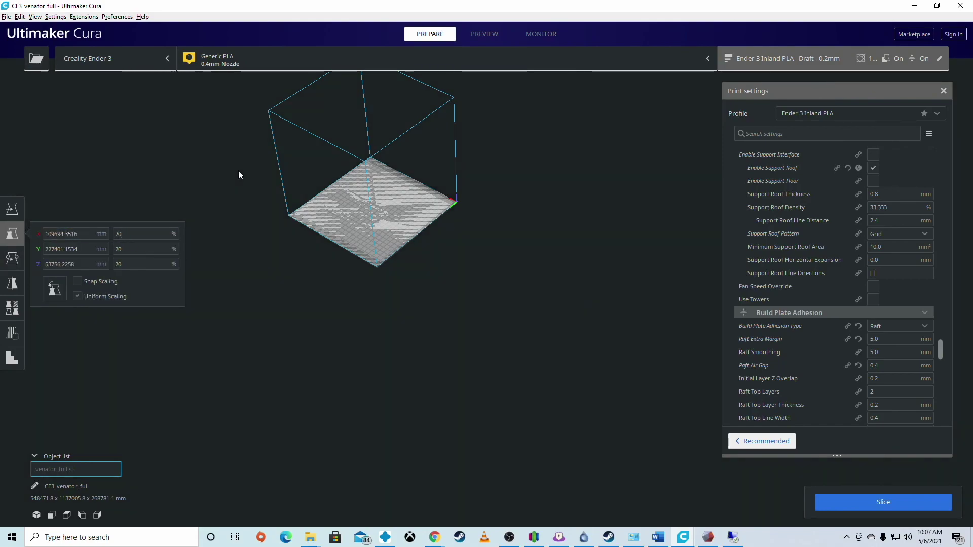
key(Return)
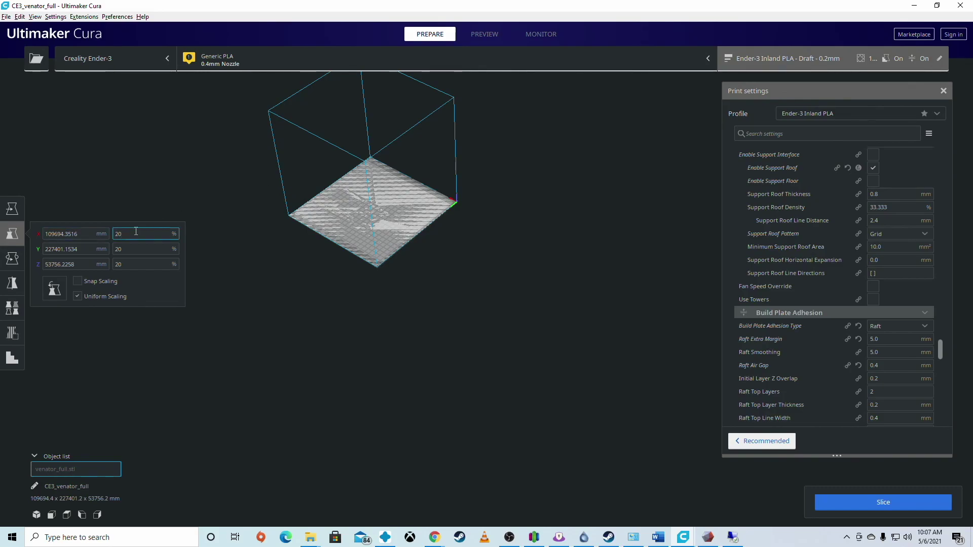
Reduce the uniform scale of the venator_full model to 2%.
text(2)
click(280, 196)
scroll(355, 167, up, 5)
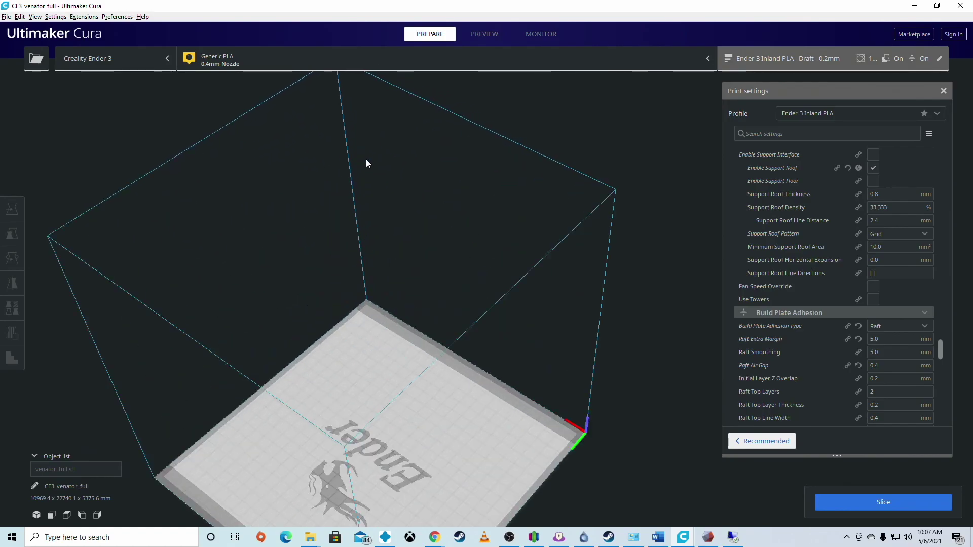
scroll(371, 372, up, 4)
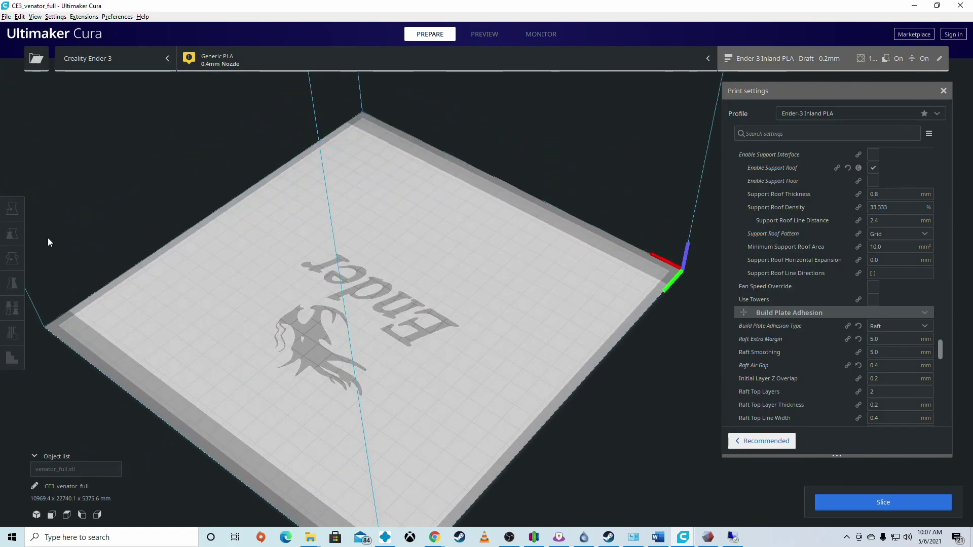
Set the venator_full model's X, Y and Z position to 0 and reselect the model.
click(75, 468)
click(12, 208)
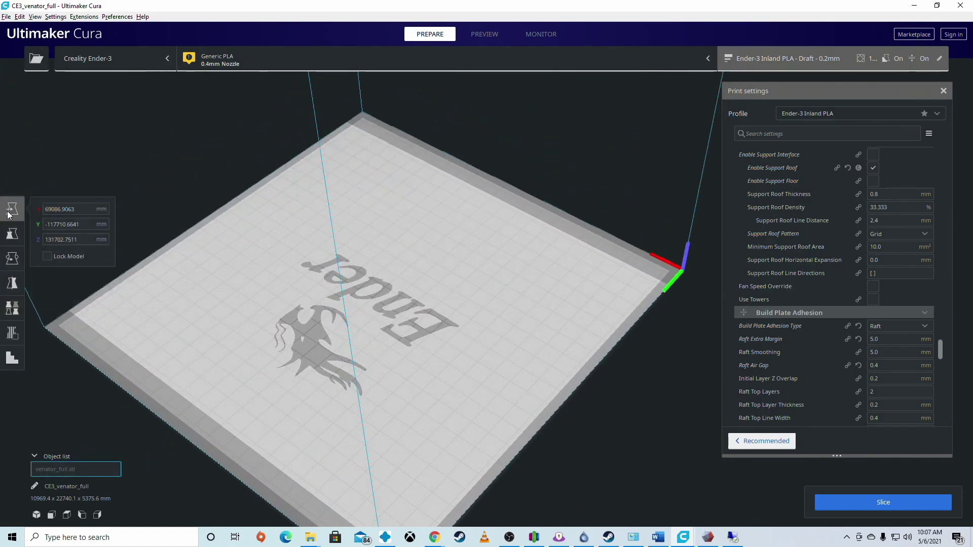
drag(92, 239, 2, 244)
text(0)
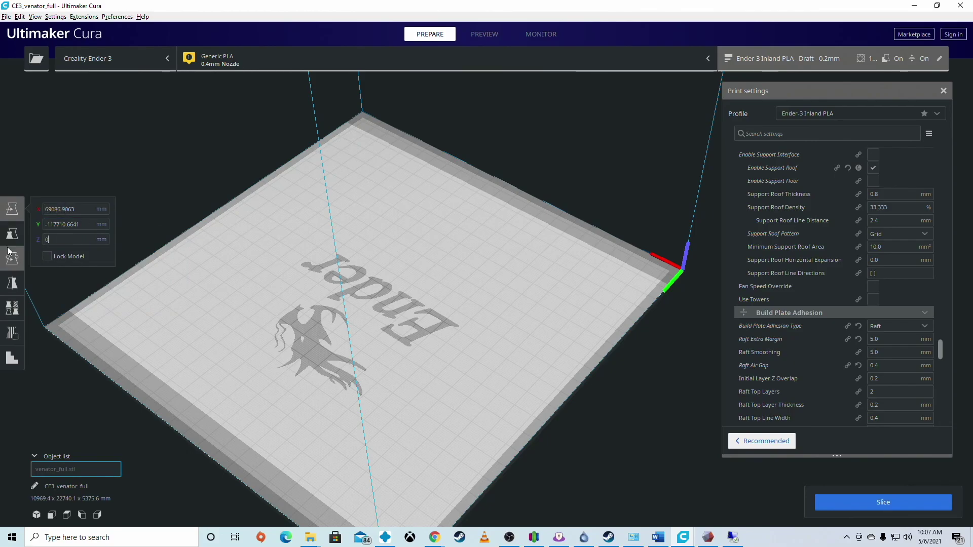
drag(91, 223, 41, 224)
text(0)
key(shift+Tab)
text(0)
key(shift+Tab)
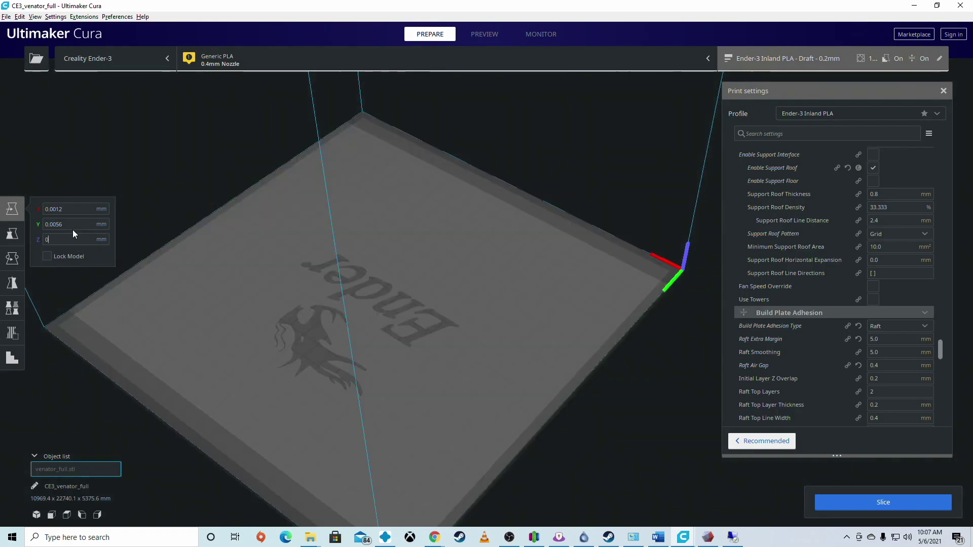
key(shift+Tab)
text(0)
click(287, 265)
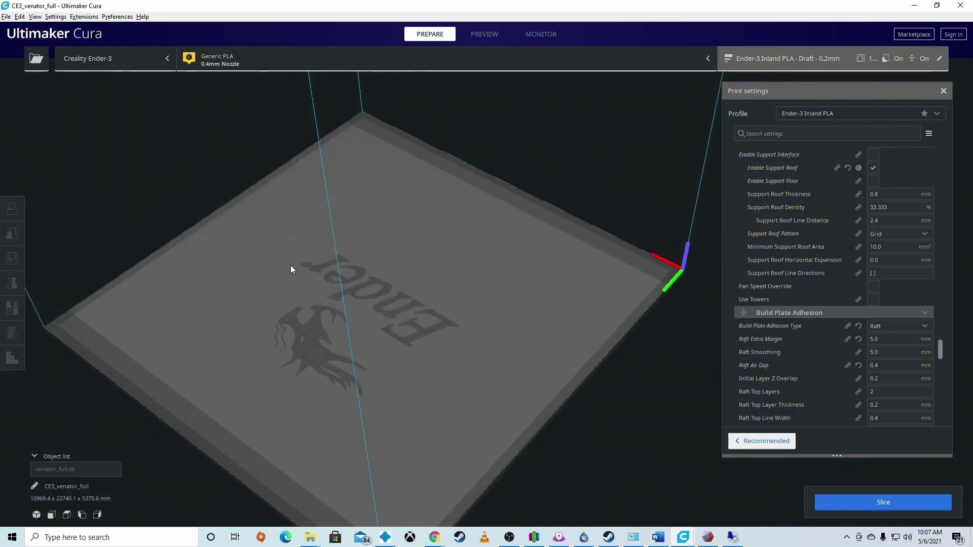
scroll(311, 276, down, 5)
scroll(314, 278, down, 3)
click(289, 330)
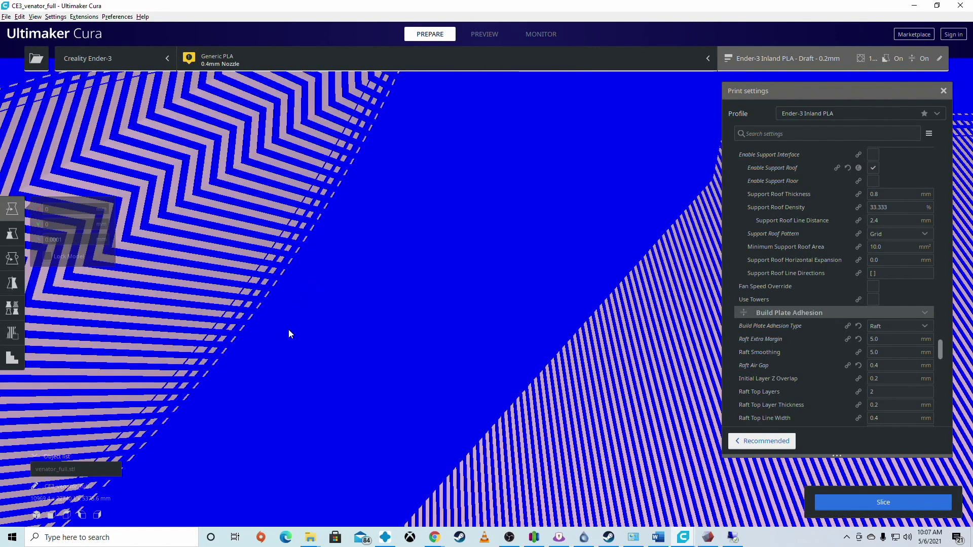
Reduce the uniform scale of the venator_full model to 0.2%.
click(6, 247)
click(144, 234)
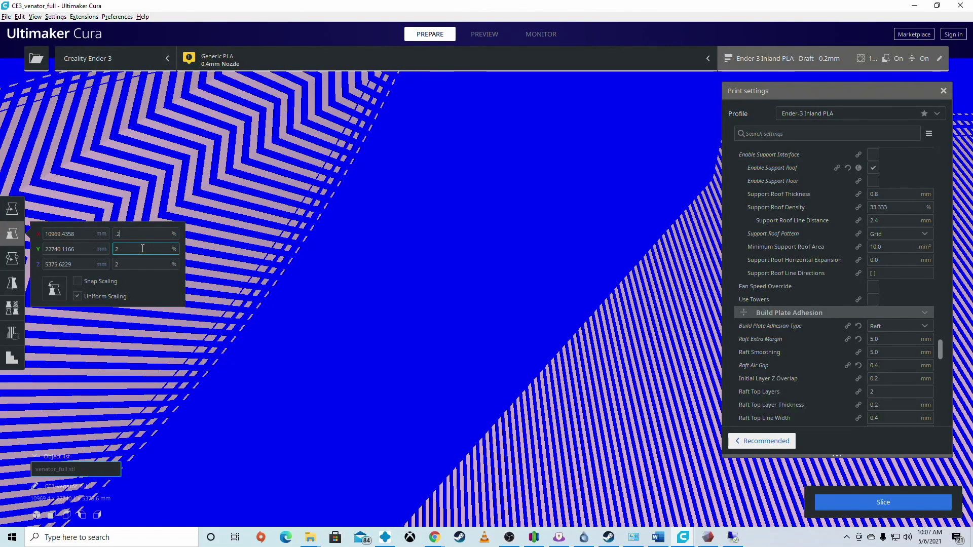
text(0.2)
key(Return)
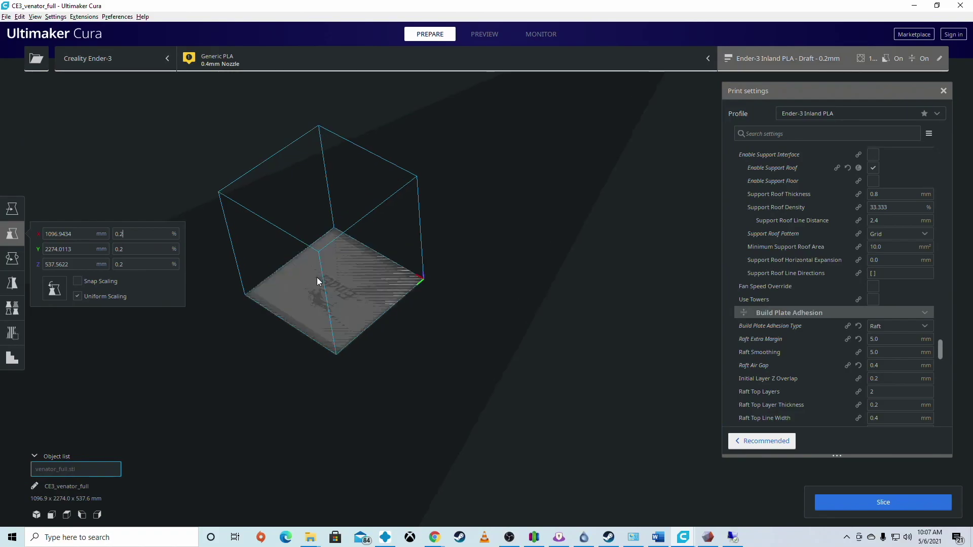
Shrink the venator_full model uniformly to about 27.4 x 56.9 x 13.4 mm.
scroll(317, 278, down, 5)
right_drag(81, 228, 105, 252)
drag(141, 233, 62, 231)
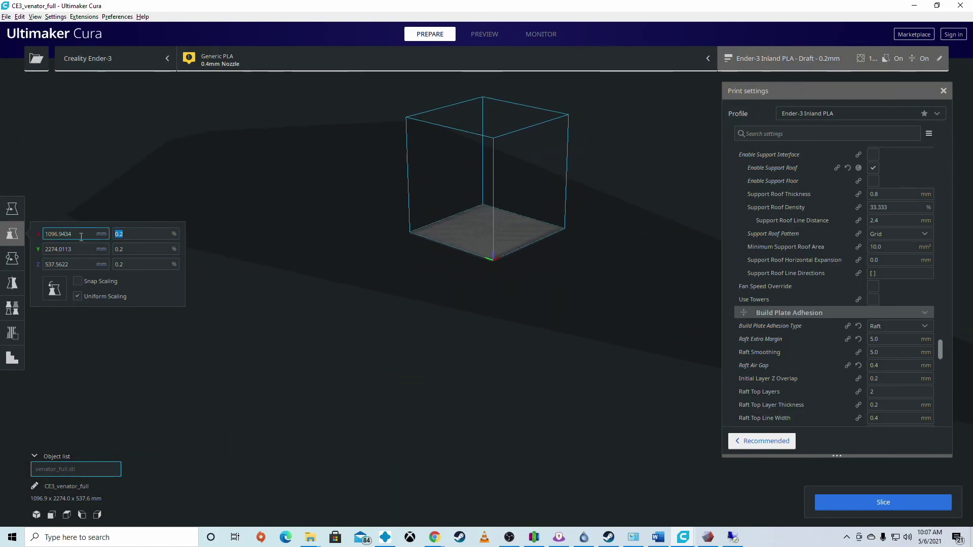
text(0.00)
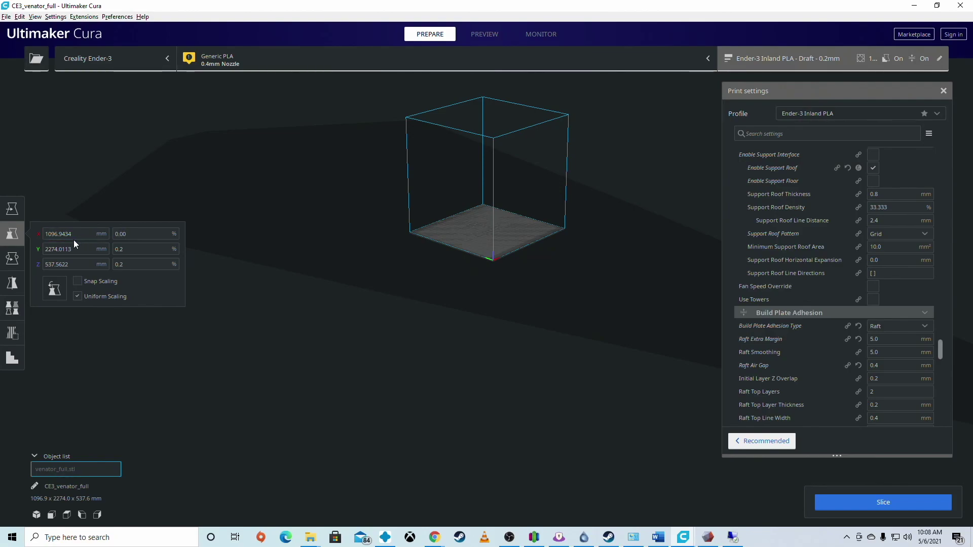
click(327, 326)
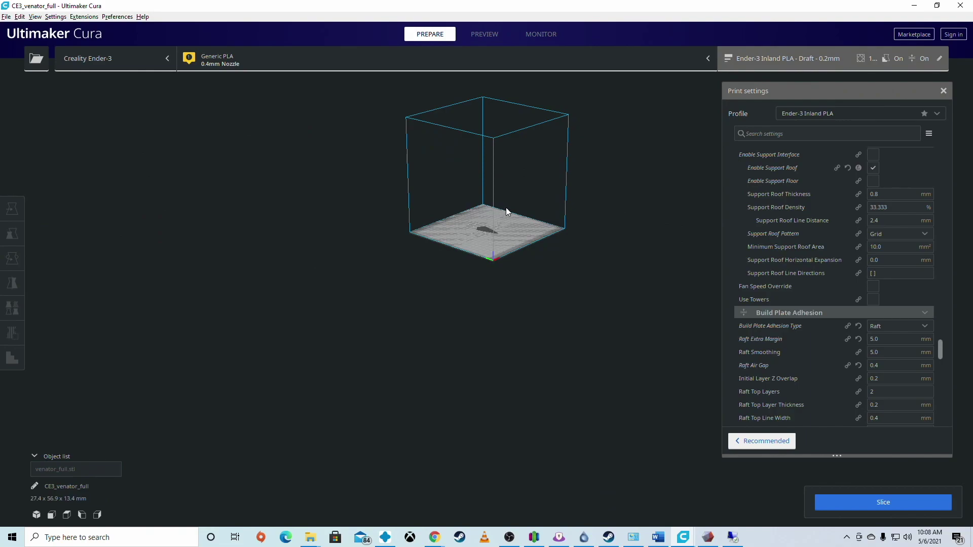
Set the shrunken venator_full model's Z position to 0 mm.
scroll(505, 208, up, 10)
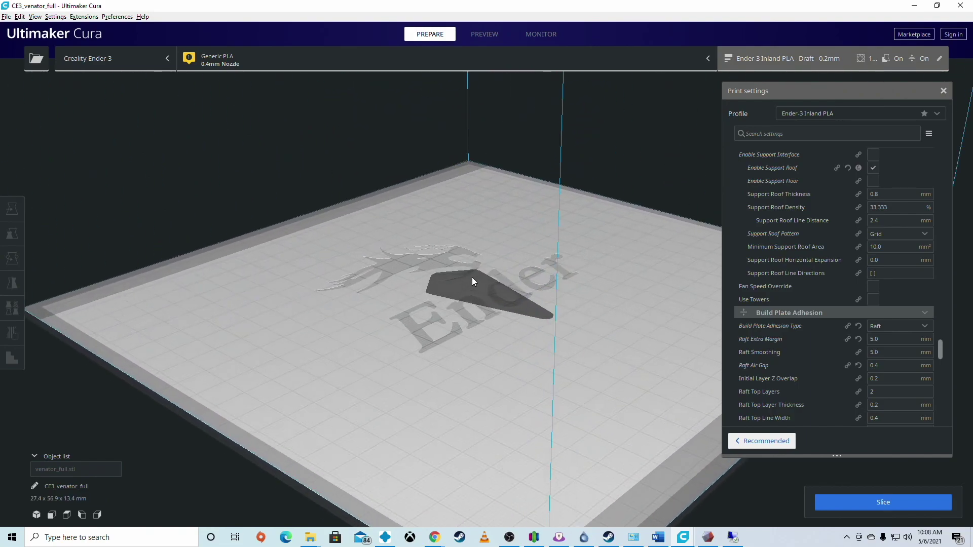
scroll(472, 282, up, 1)
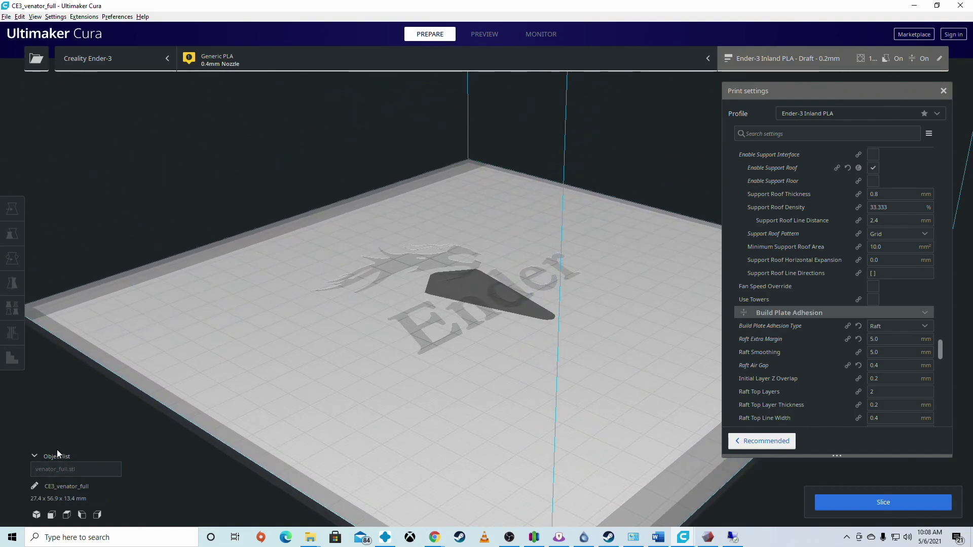
click(59, 467)
click(14, 210)
drag(82, 243, 18, 241)
text(0)
click(256, 288)
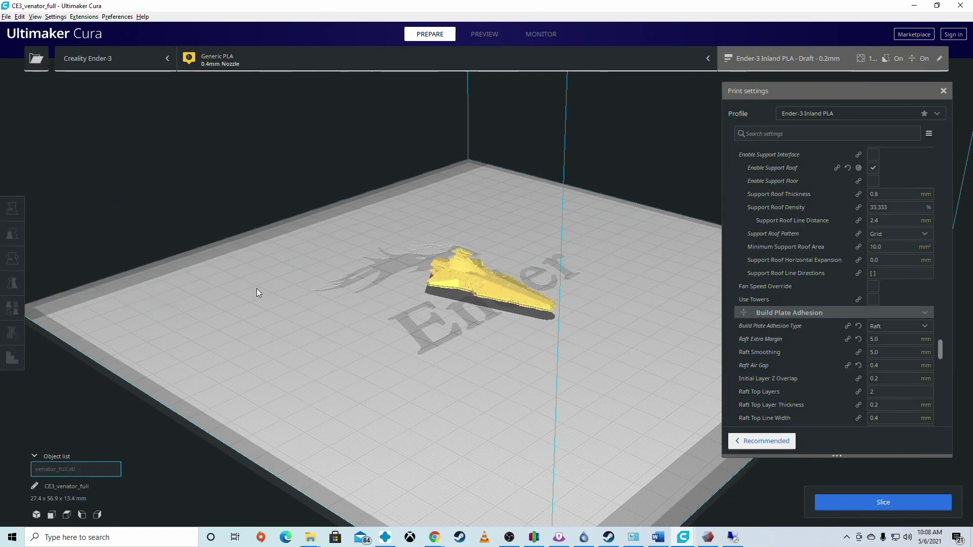
Examine the miniature full Venator model on the build plate and its scale values.
mouse_move(538, 288)
right_down()
mouse_move(573, 328)
mouse_move(533, 266)
mouse_move(543, 291)
mouse_move(533, 285)
right_up()
scroll(394, 220, up, 3)
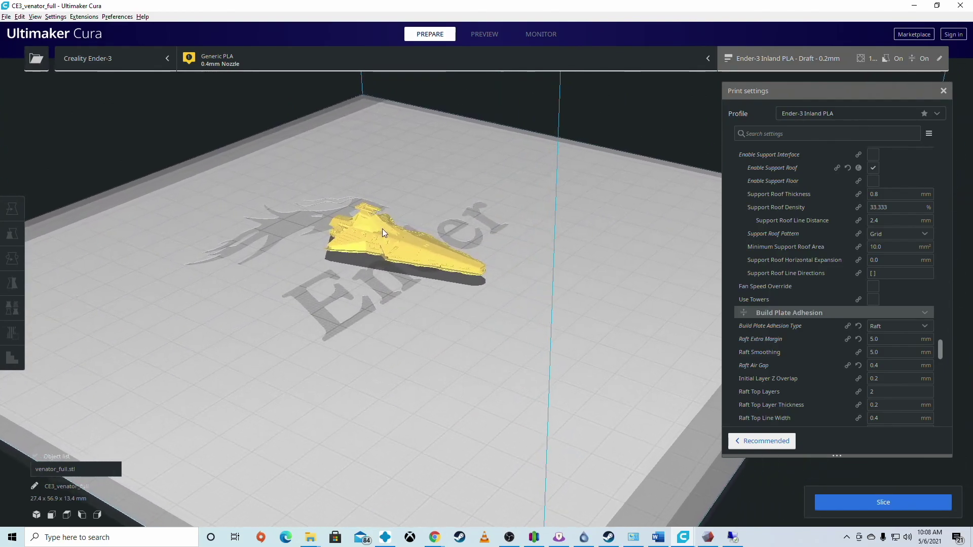
click(437, 251)
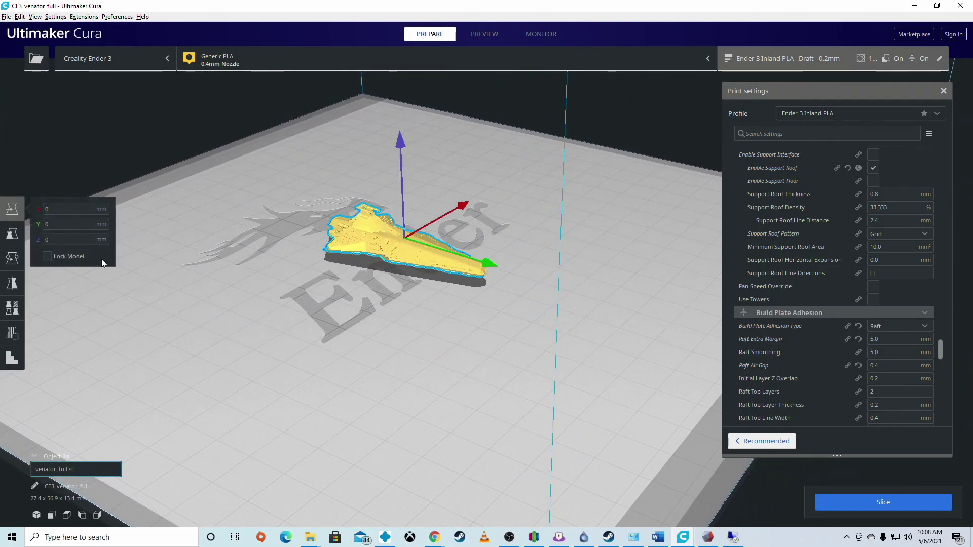
click(13, 233)
click(127, 265)
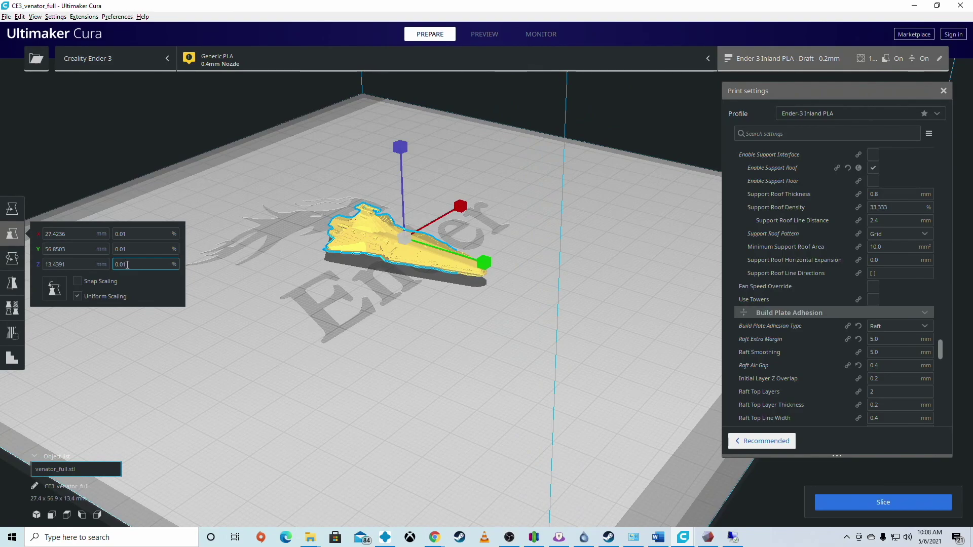
click(363, 225)
right_drag(362, 223, 331, 220)
click(395, 247)
right_drag(395, 247, 522, 308)
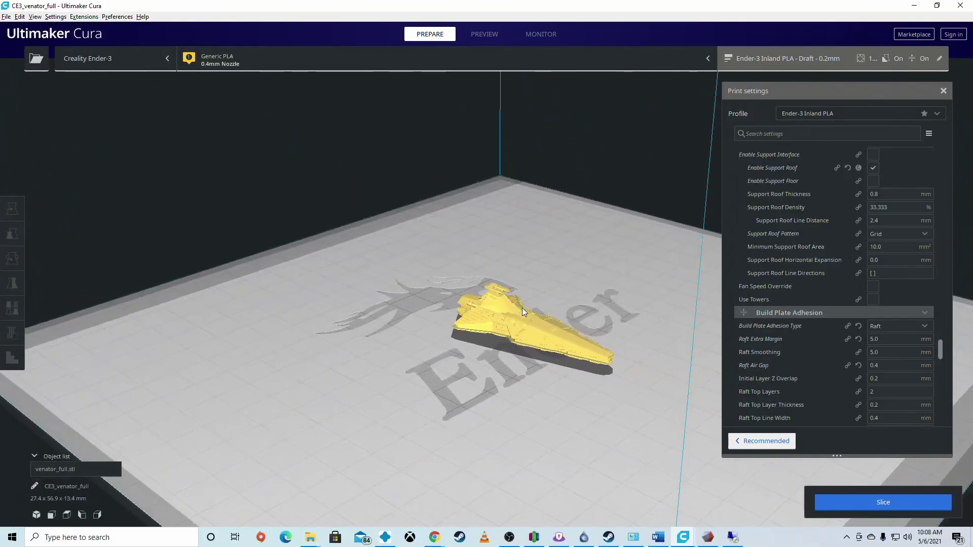
right_click(531, 327)
click(515, 325)
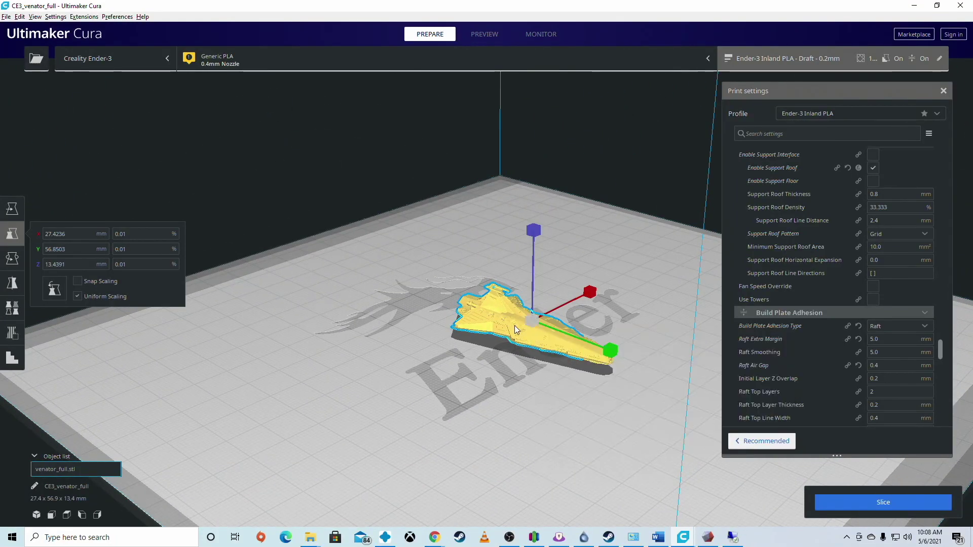
mouse_move(561, 374)
right_down()
mouse_move(550, 375)
mouse_move(601, 372)
mouse_move(568, 376)
right_up()
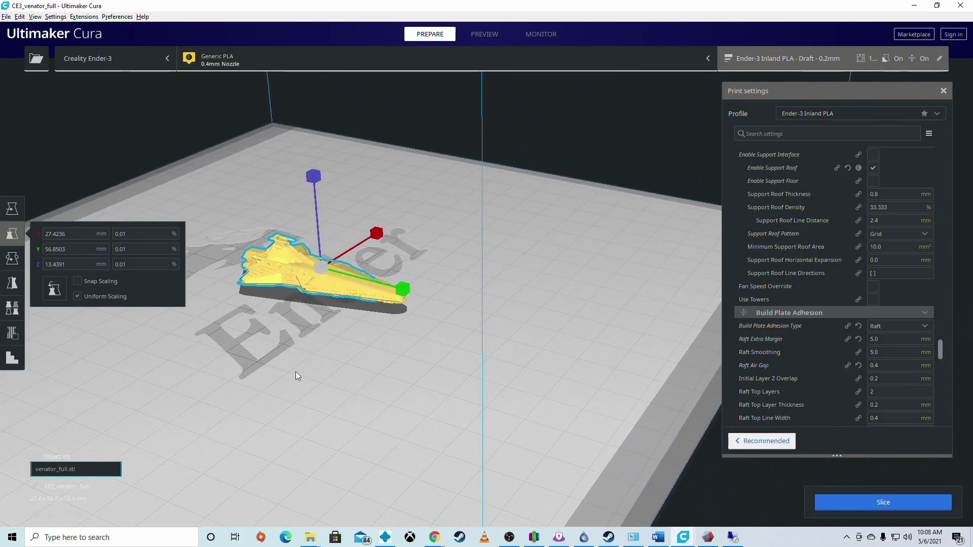
click(290, 398)
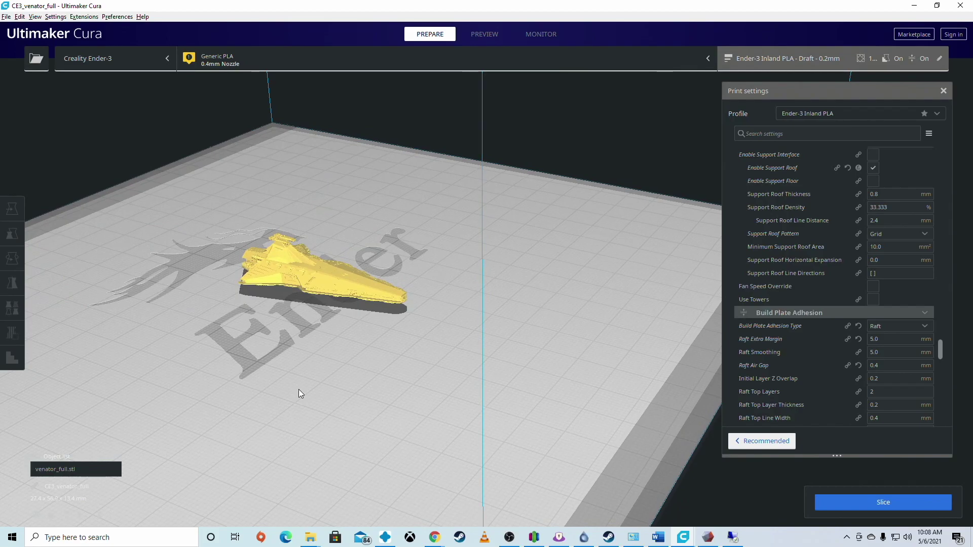
Rotate the full Venator model to stand upright on its engine end with the nose pointing up.
click(314, 278)
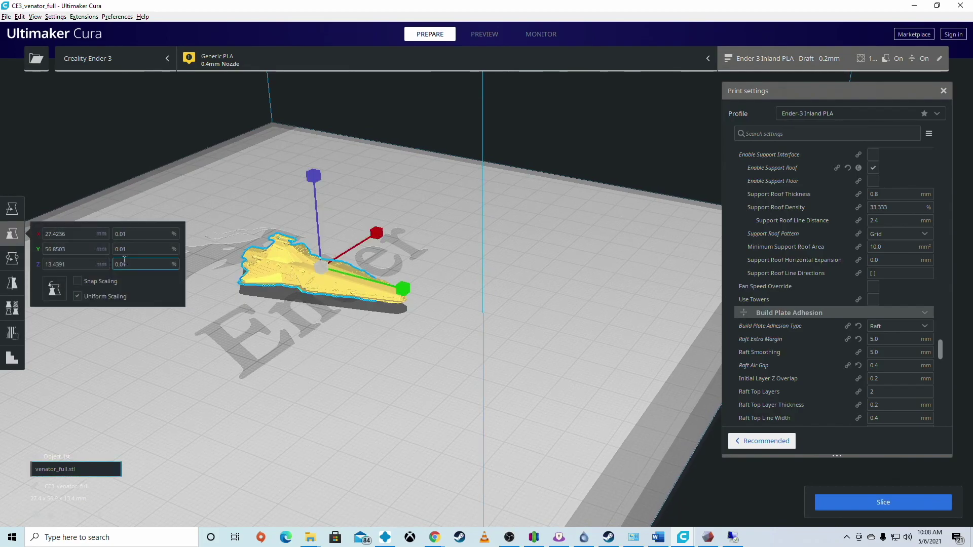
click(12, 258)
drag(333, 186, 180, 262)
drag(240, 227, 358, 220)
Scale the upright Venator model uniformly to 0.05%.
click(12, 233)
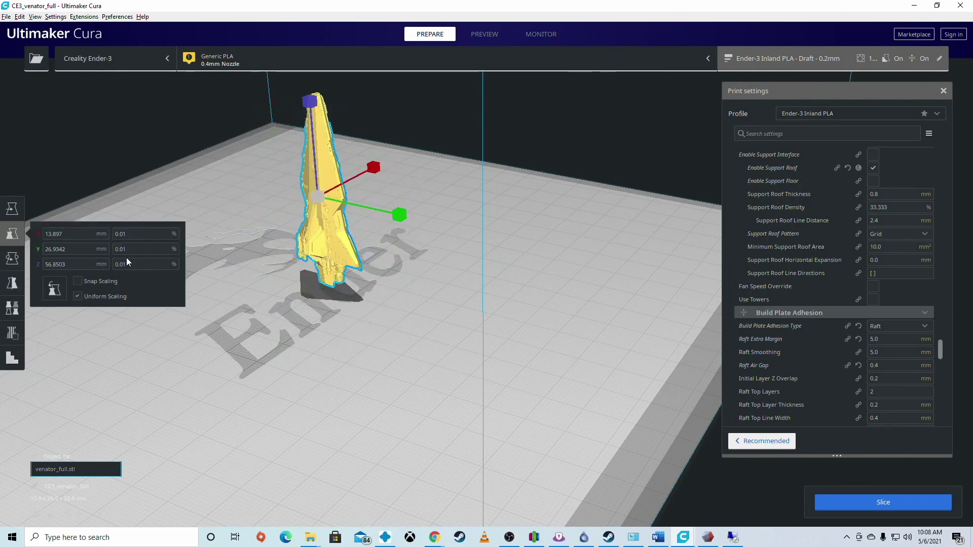
drag(113, 266, 125, 269)
text(0.05)
key(Return)
drag(341, 198, 371, 201)
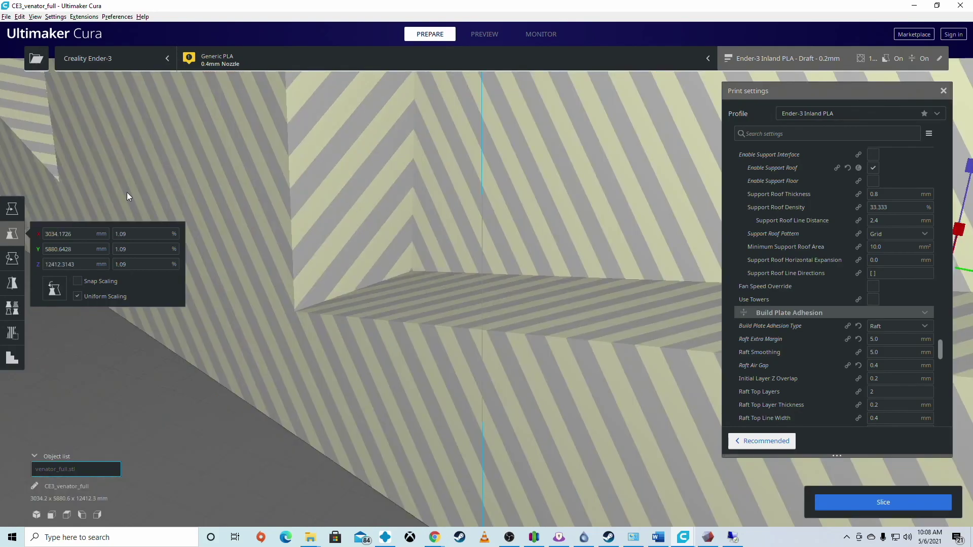
click(51, 515)
click(82, 515)
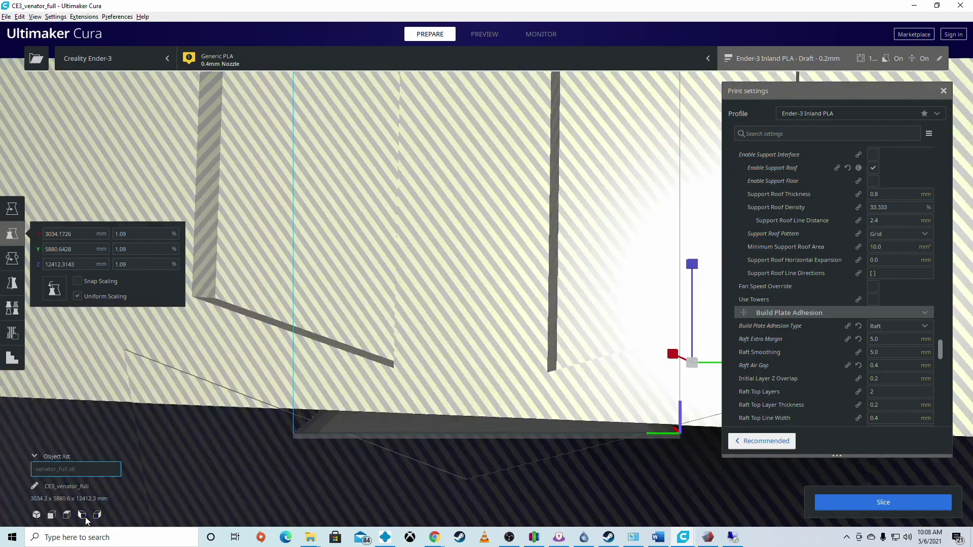
click(99, 515)
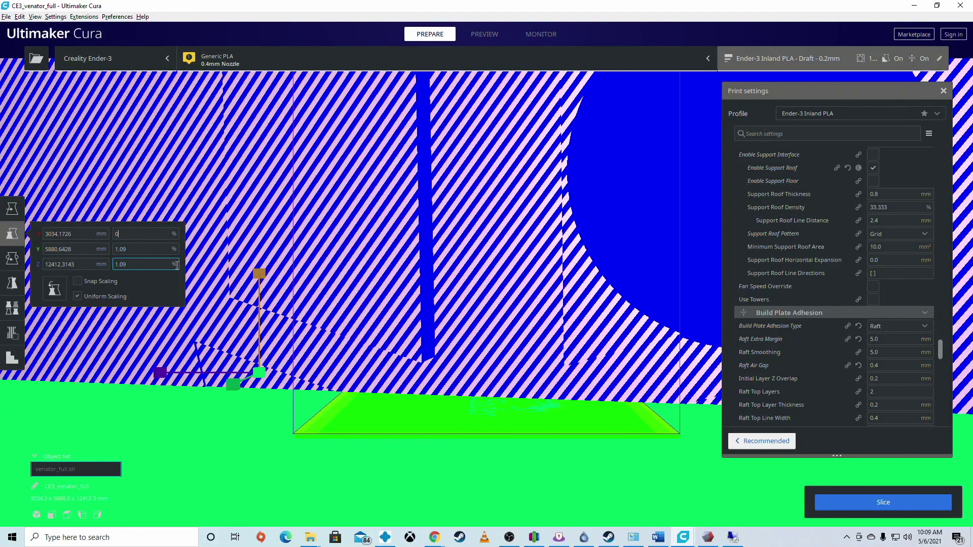
Set the model's uniform scale back to 0.05% and compare its size with the build volume.
text(.05)
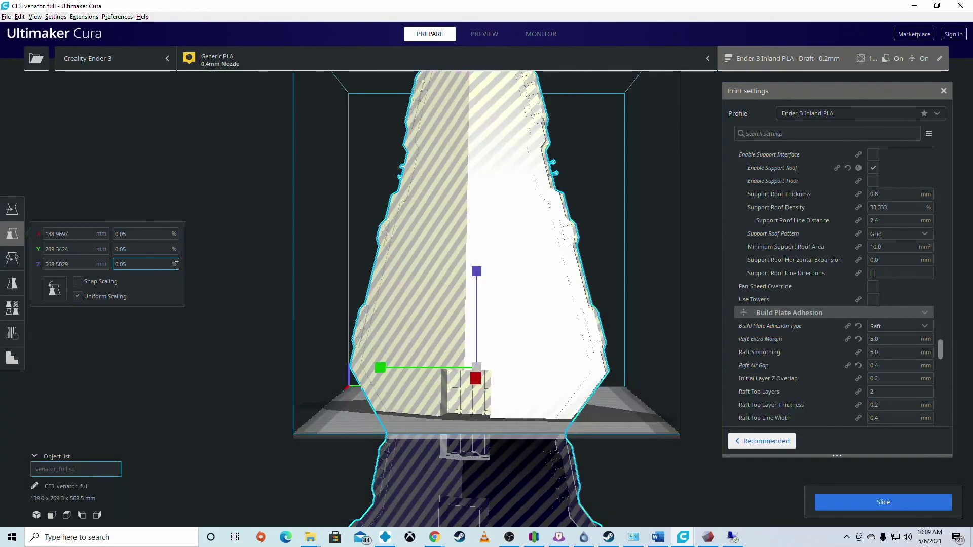
scroll(375, 312, down, 5)
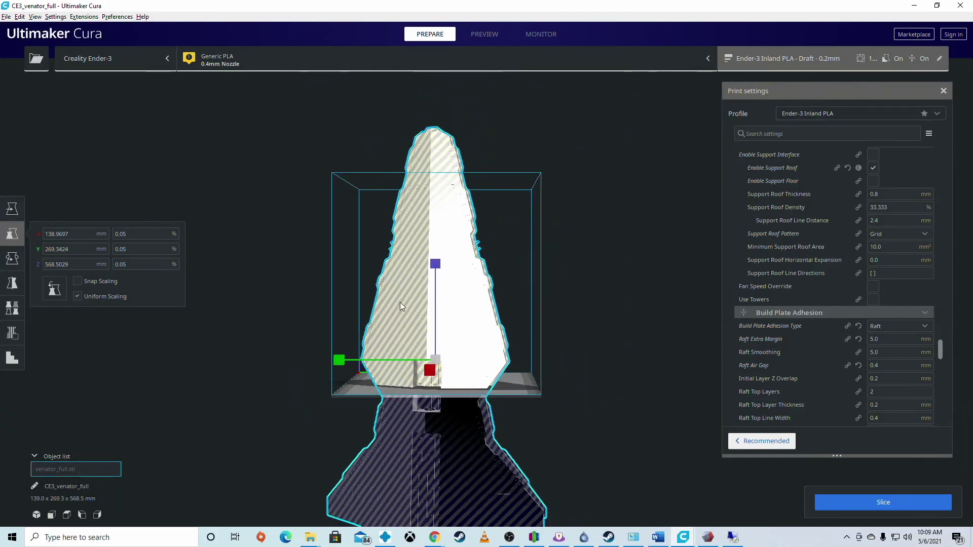
right_drag(481, 305, 564, 318)
scroll(507, 291, up, 3)
scroll(506, 291, down, 3)
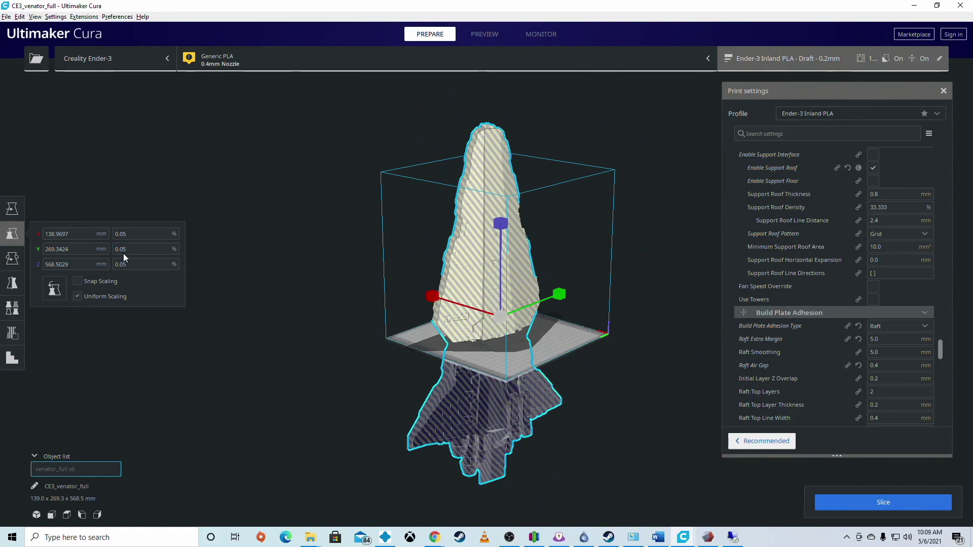
Reduce the upright model's uniform scale to 0.02% and check its height against the build volume.
click(151, 240)
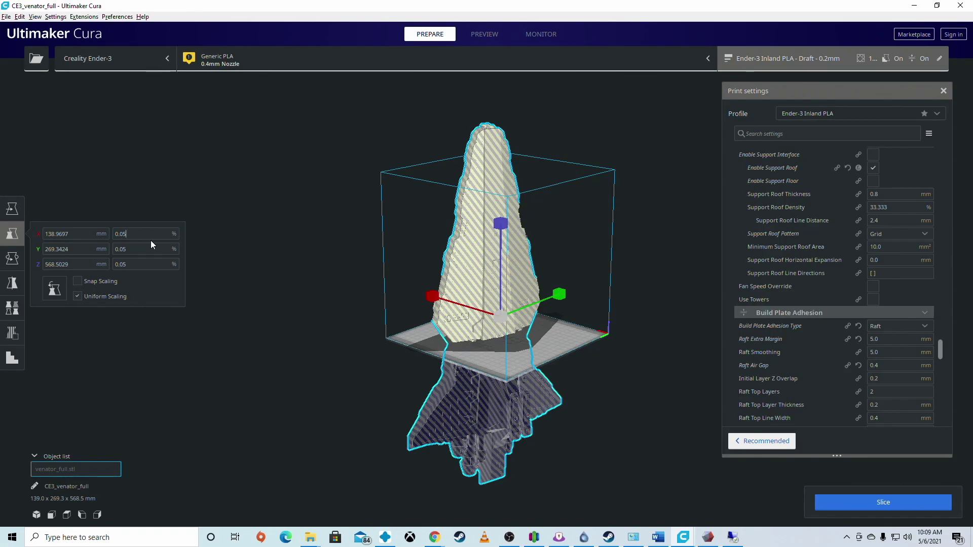
text(02)
key(Return)
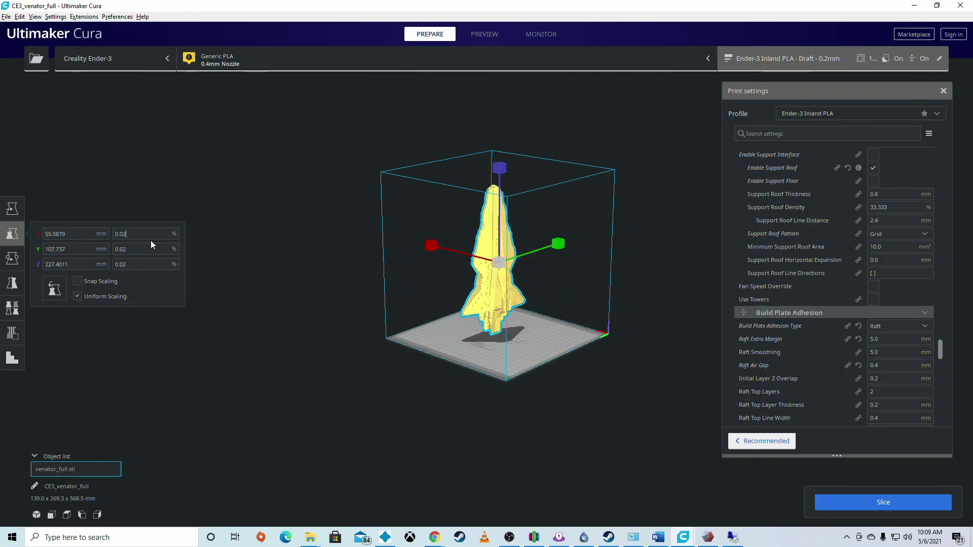
scroll(517, 309, up, 10)
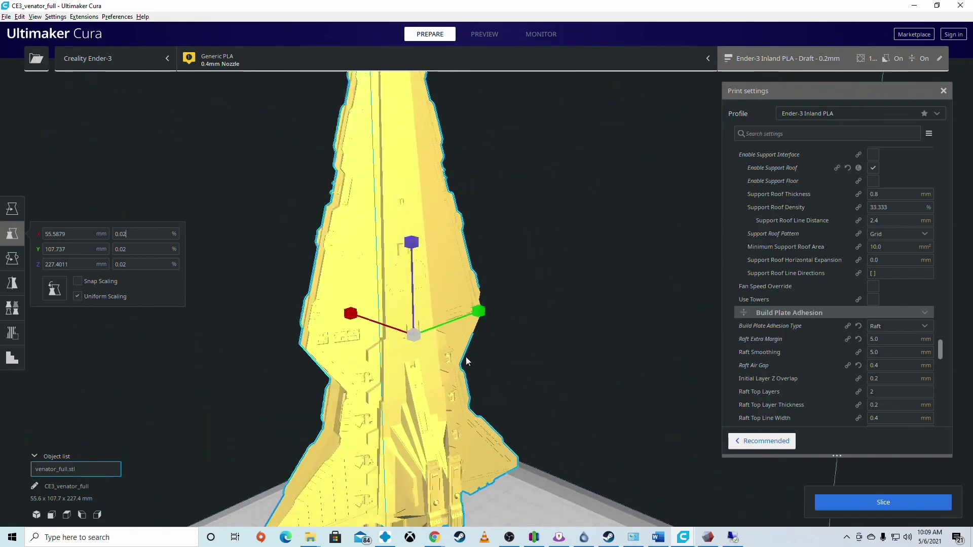
scroll(406, 334, down, 10)
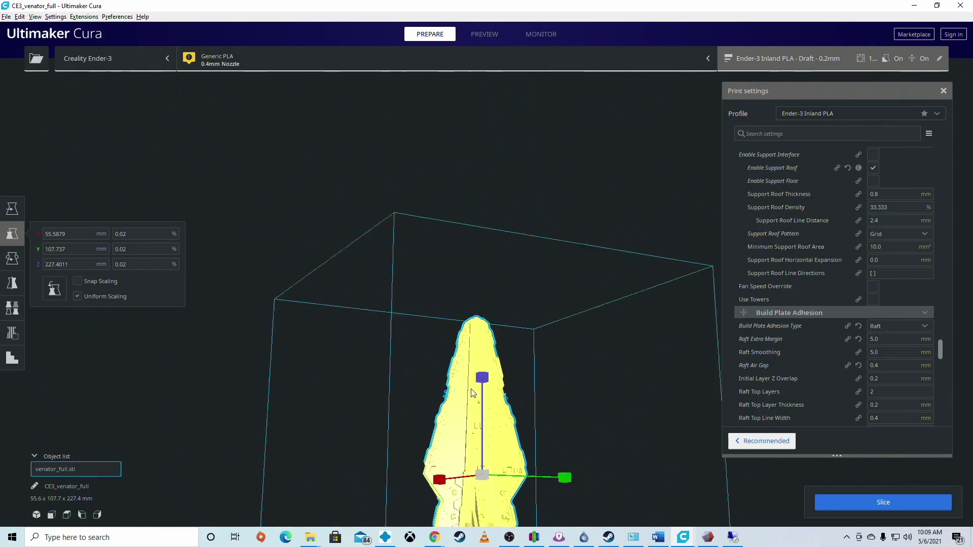
right_drag(482, 361, 681, 441)
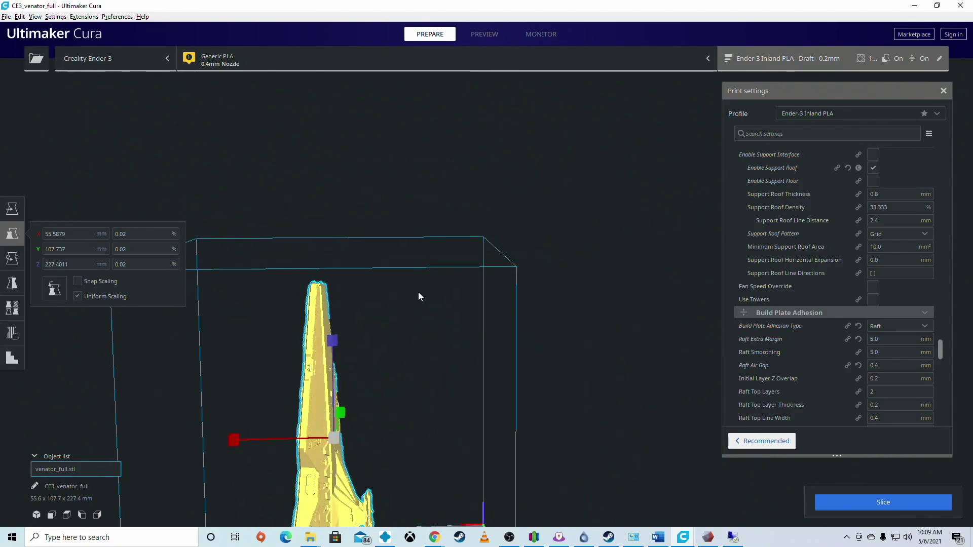
click(137, 234)
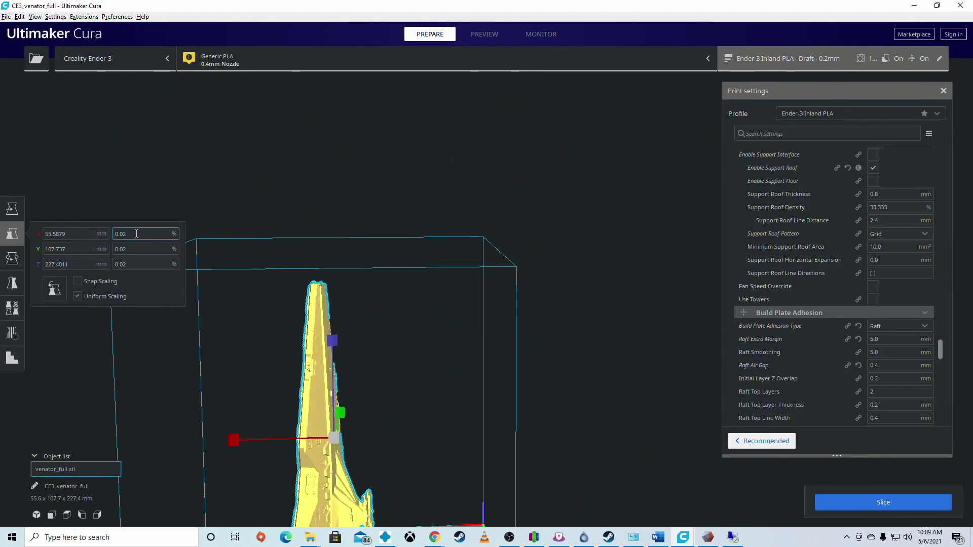
right_drag(302, 354, 174, 364)
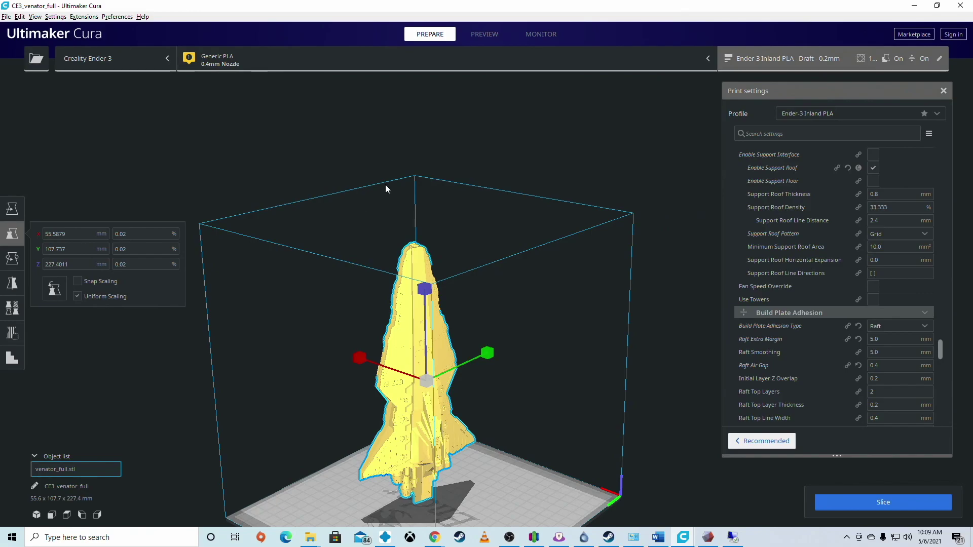
Review the Quality and Walls print settings, including the Alternate Extra Wall and Outer Before Inner Walls options.
scroll(841, 289, up, 15)
scroll(832, 278, up, 20)
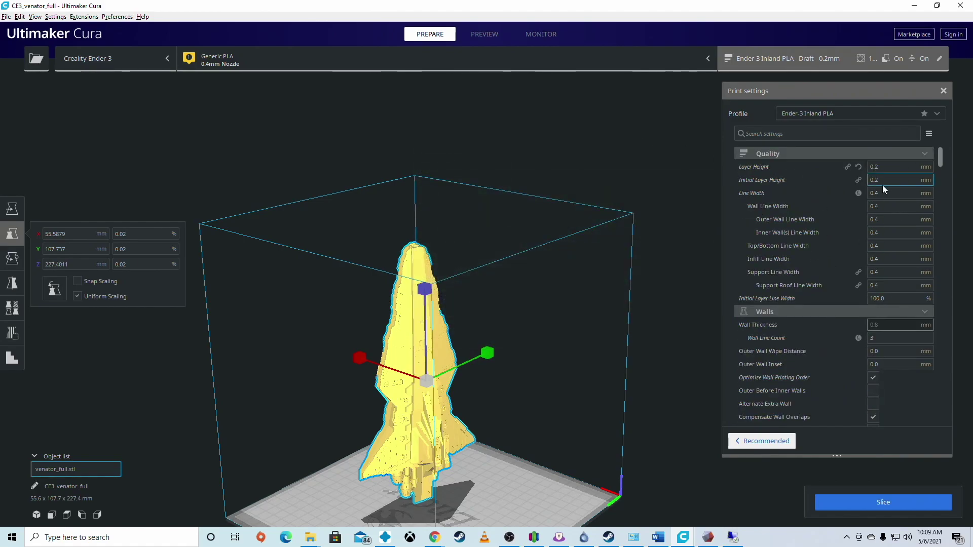
scroll(839, 273, down, 1)
scroll(839, 272, down, 3)
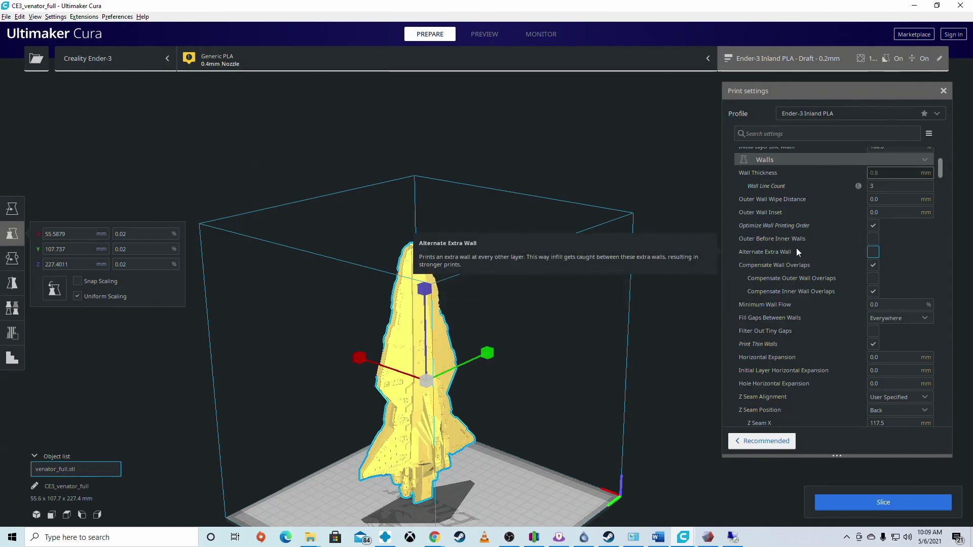
mouse_move(794, 244)
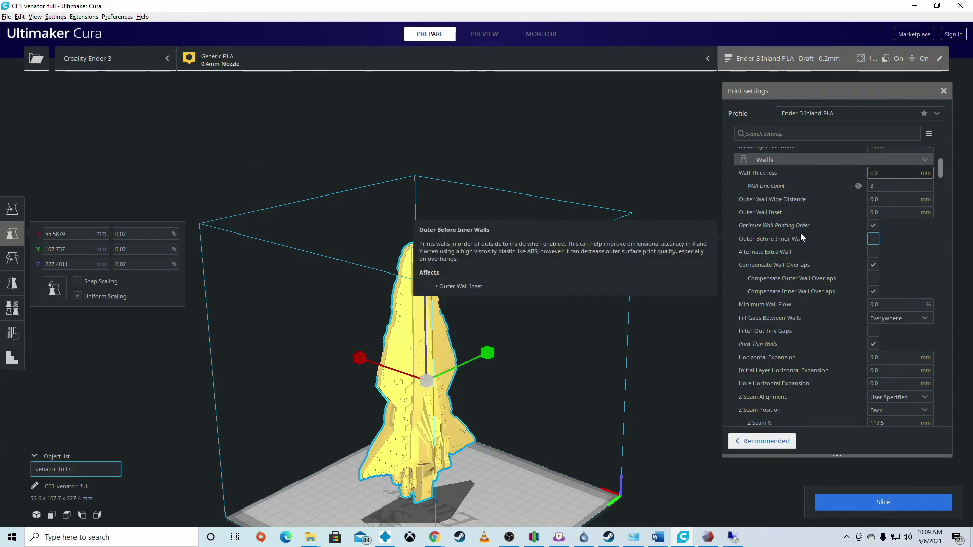
scroll(658, 422, down, 1)
scroll(679, 403, up, 2)
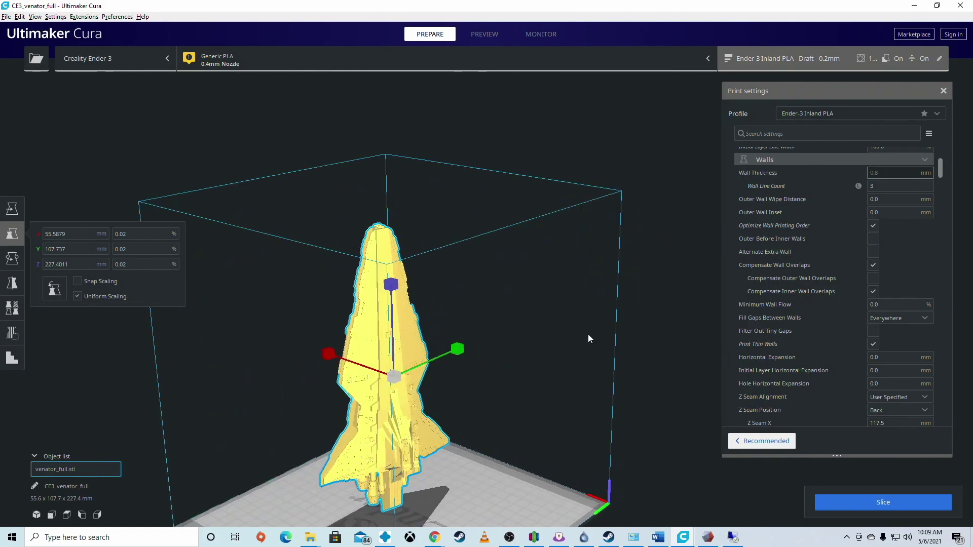
Review the installed plugins in the Marketplace, from Auto Orientation to Sidebar GUI, and try to close the Marketplace.
click(902, 41)
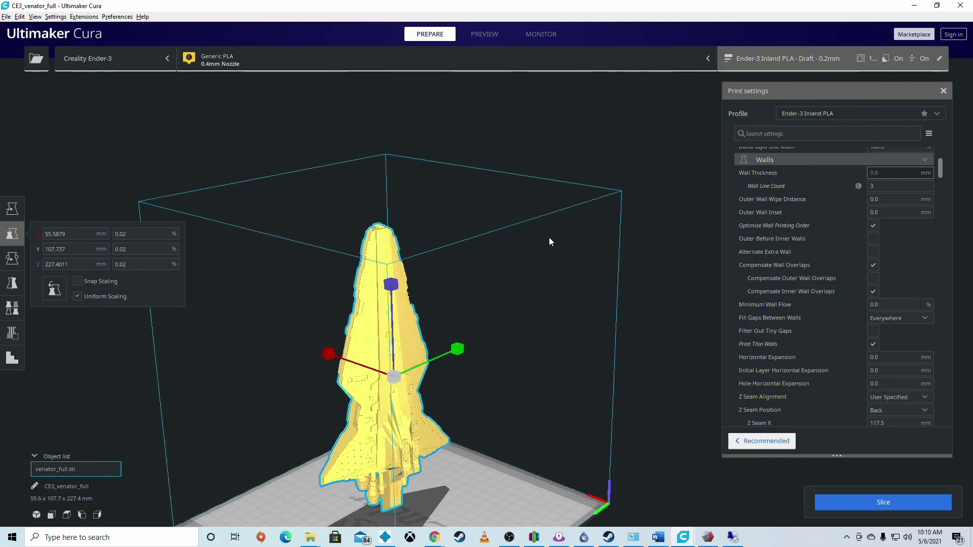
click(542, 155)
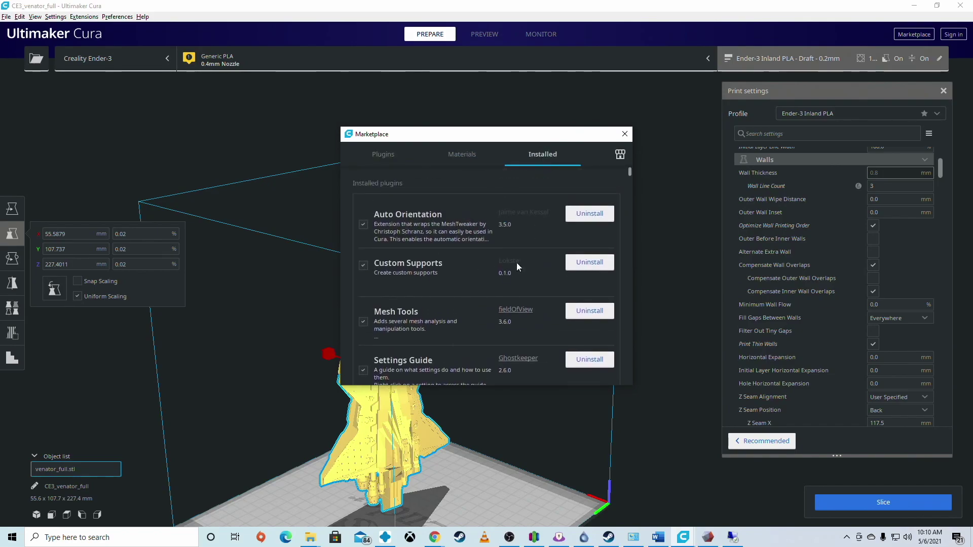
scroll(375, 278, down, 3)
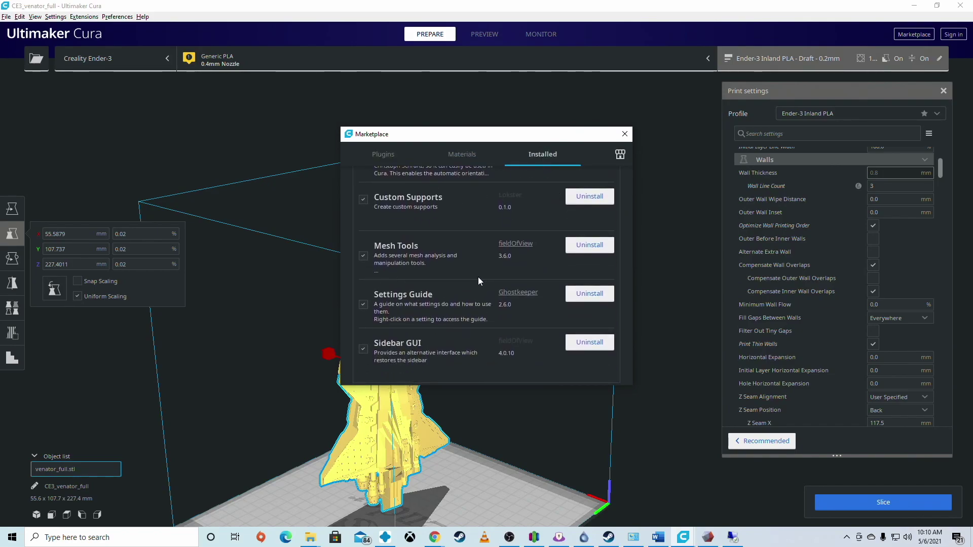
scroll(471, 280, down, 3)
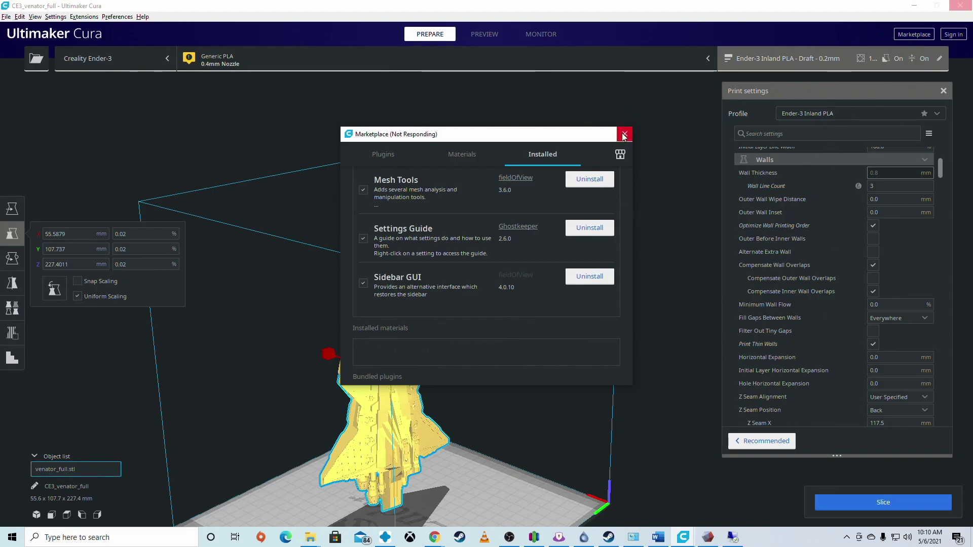
click(669, 262)
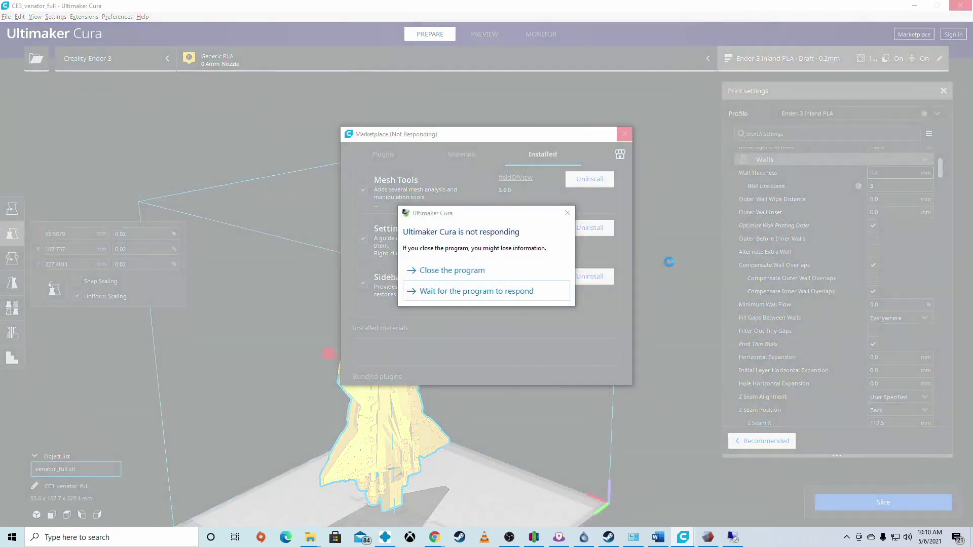